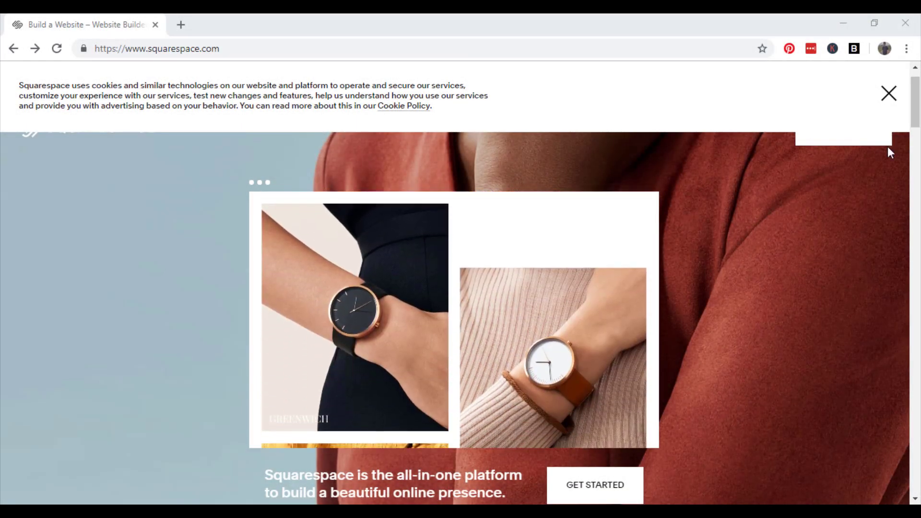
Dismiss the homepage cookie notice and go to the Squarespace login page
left_click(889, 95)
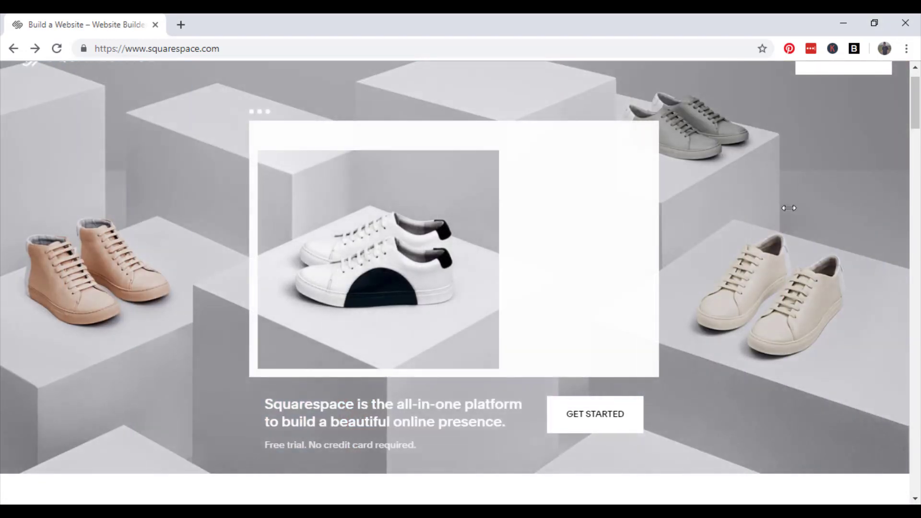
scroll(788, 206, "up", 1)
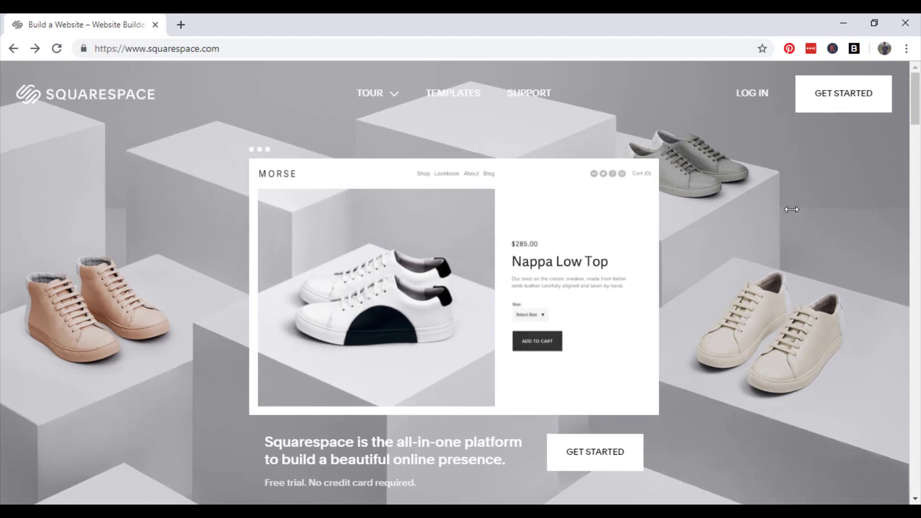
left_click(752, 101)
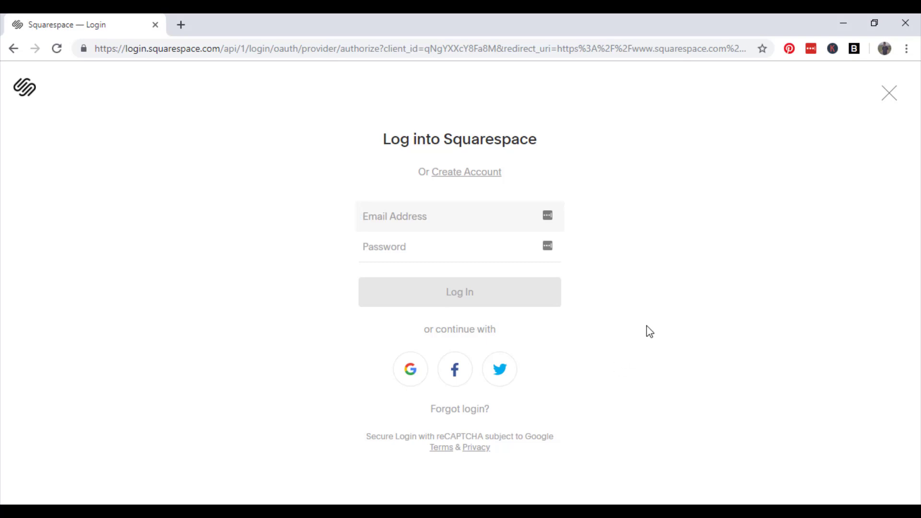
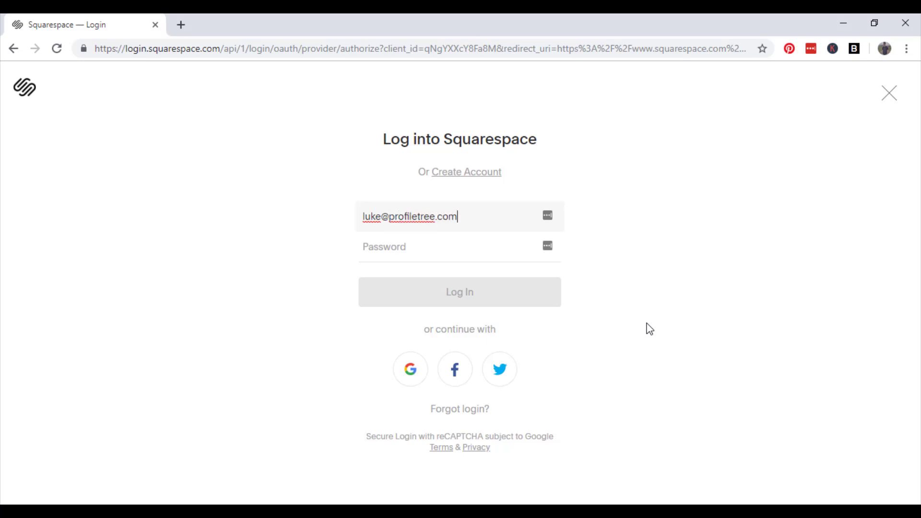
Log in with the account's e-mail address and password
key("Tab")
type("••")
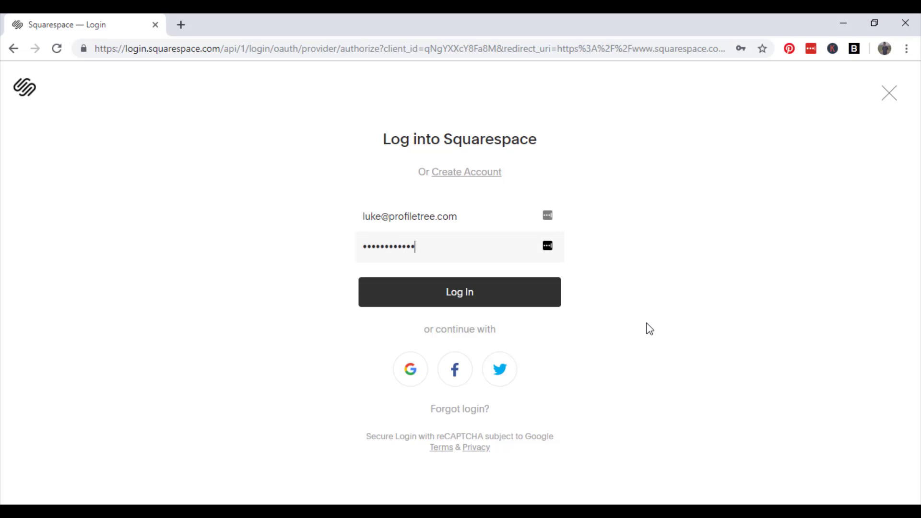
type("•")
key("Return")
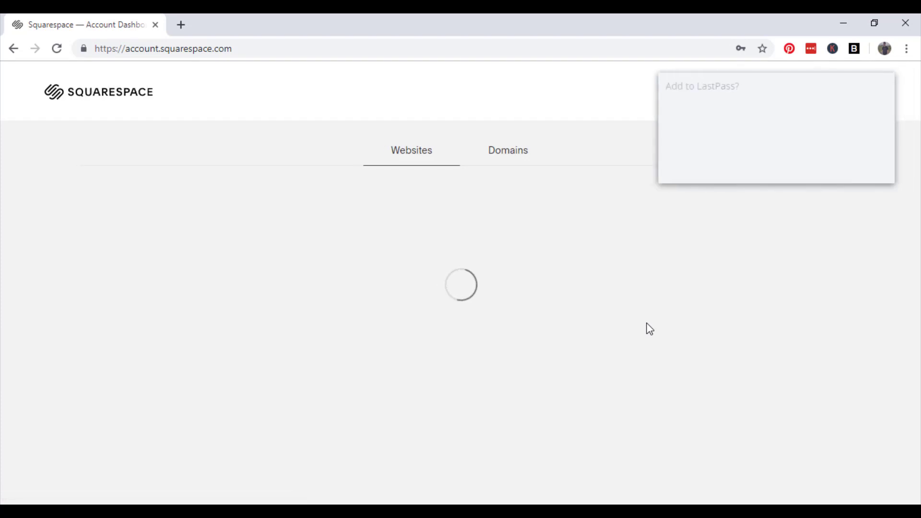
Decline the LastPass save prompt and close the cookie banner on the Website Templates page
left_click(816, 169)
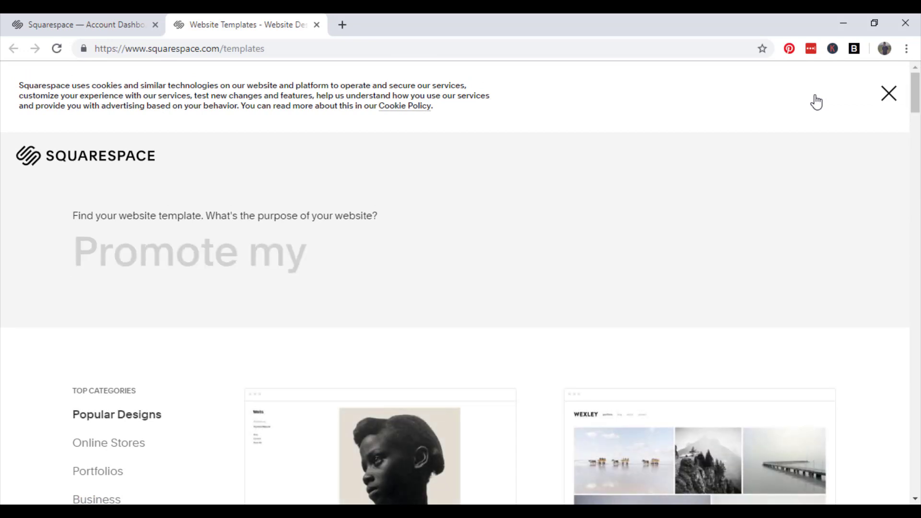
left_click(890, 95)
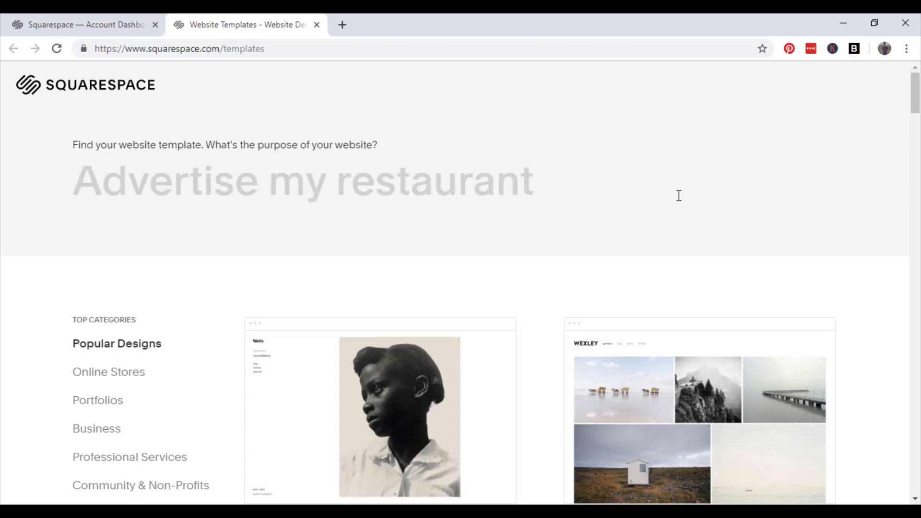
scroll(316, 226, "down", 3)
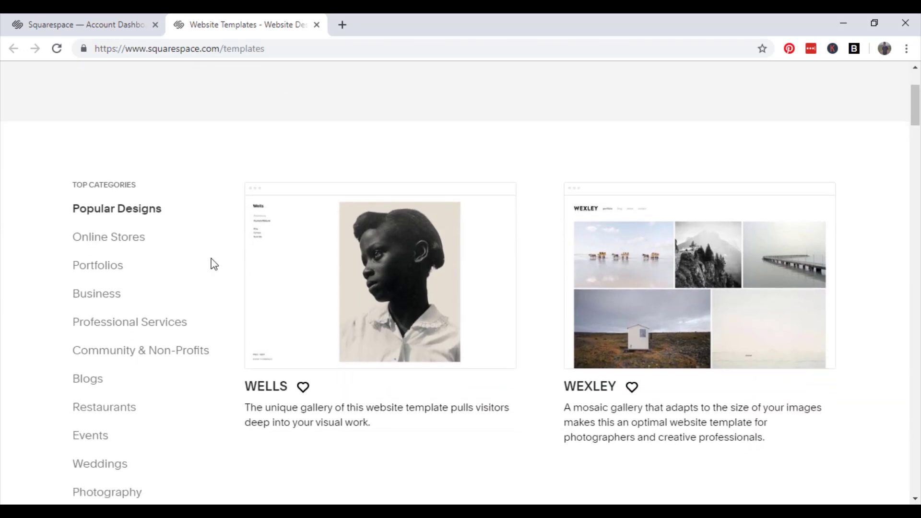
Filter the templates to Blogs, browse them, and start a new site with Native
left_click(98, 388)
scroll(691, 203, "down", 4)
scroll(857, 171, "down", 4)
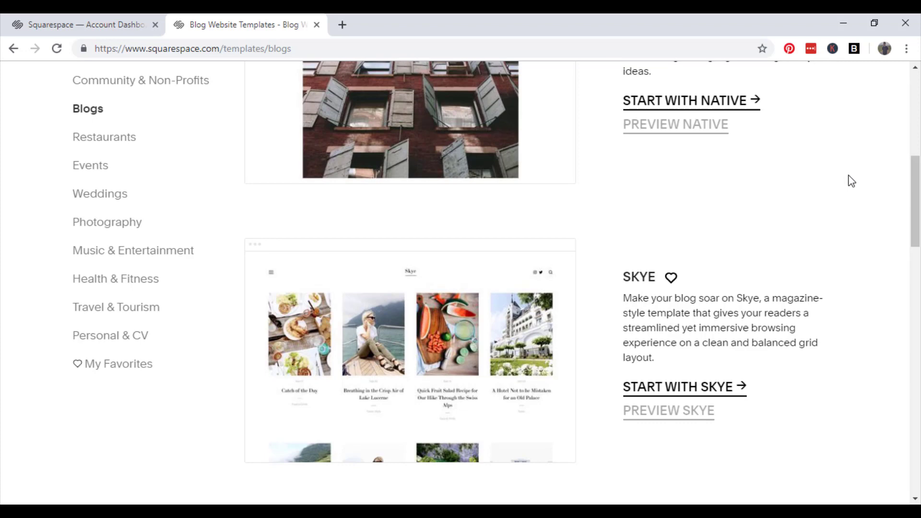
scroll(851, 182, "down", 3)
scroll(850, 182, "down", 4)
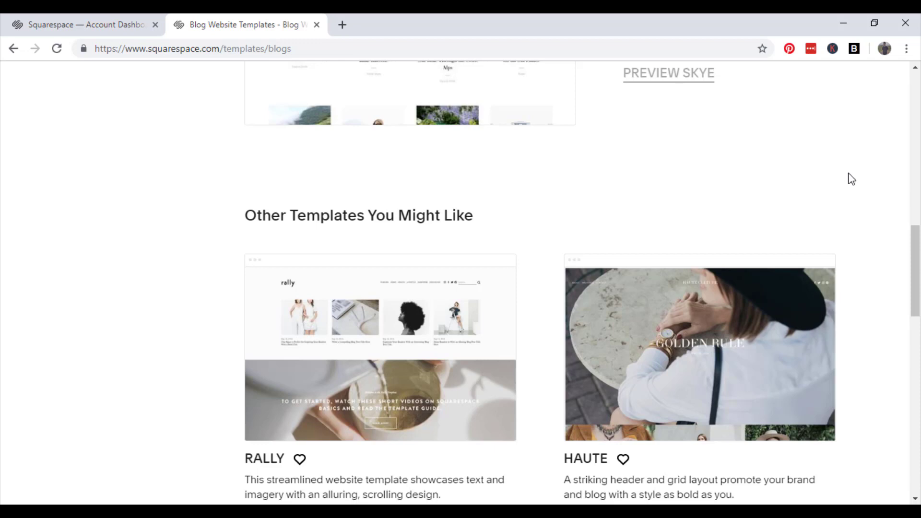
scroll(852, 180, "down", 8)
scroll(852, 185, "down", 4)
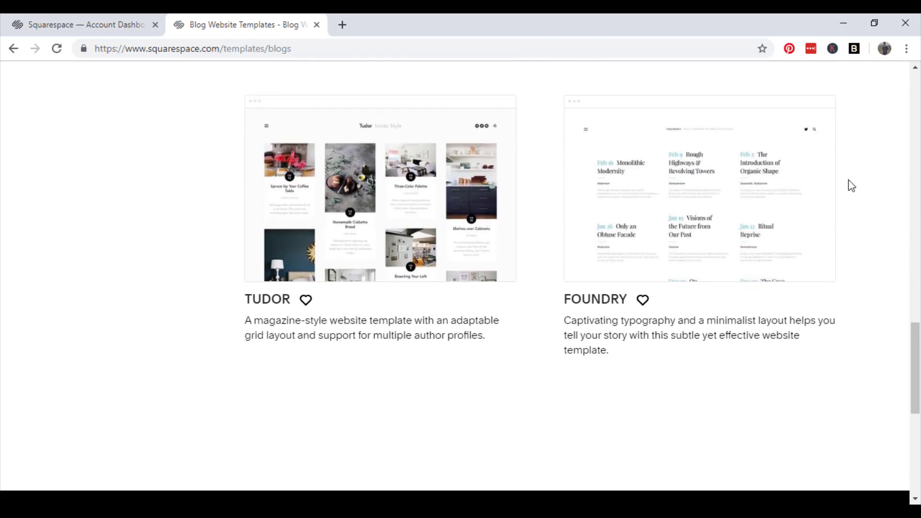
scroll(851, 185, "up", 6)
scroll(851, 185, "up", 4)
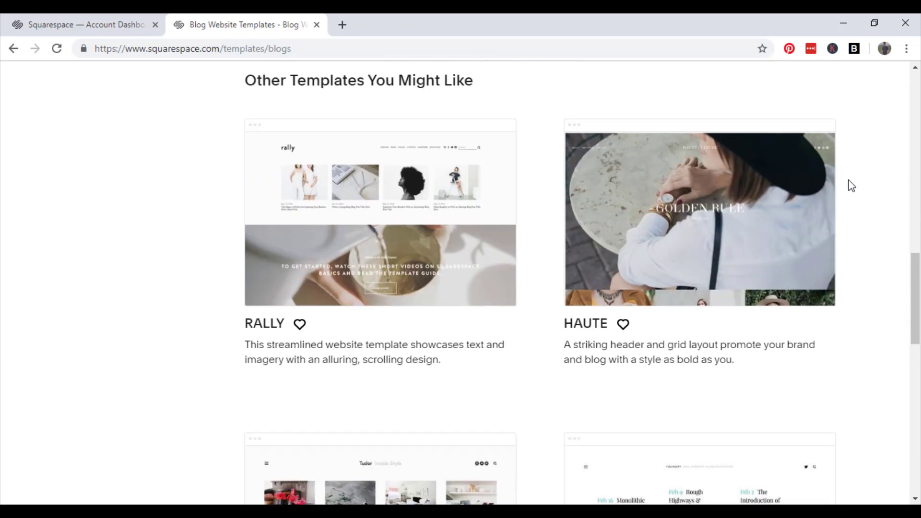
scroll(851, 186, "up", 14)
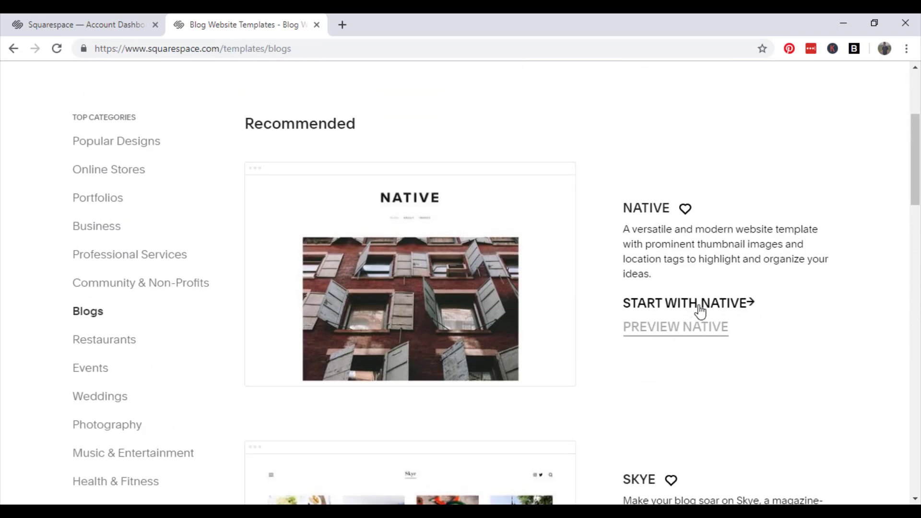
left_click(700, 309)
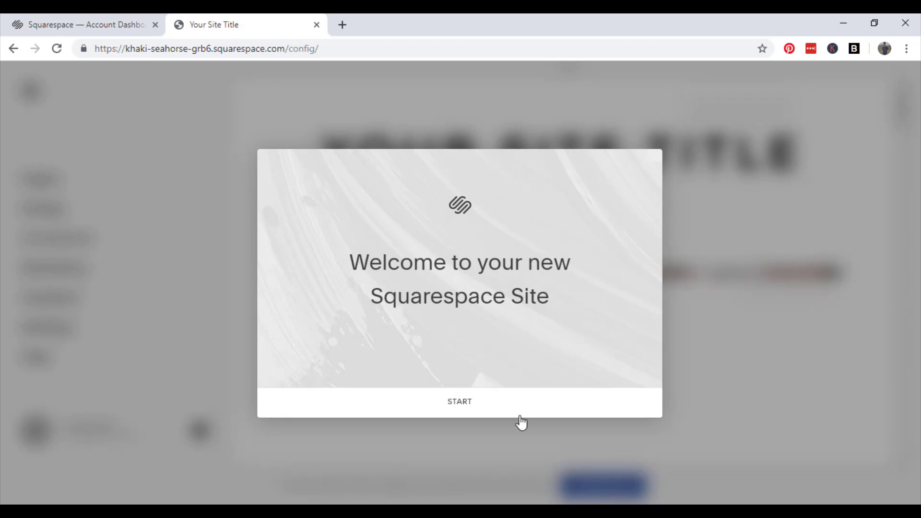
Dismiss the 'Welcome to your new Squarespace Site' message to reach the site editor
left_click(483, 404)
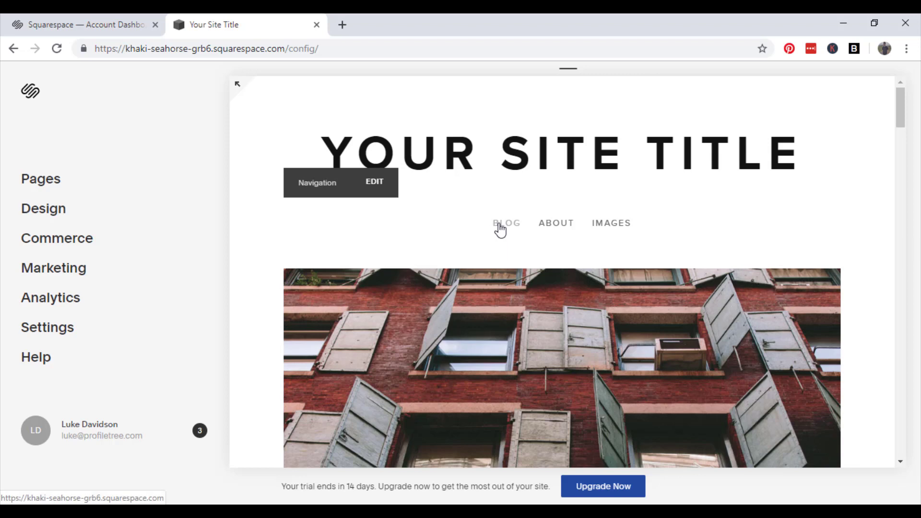
Open the Blog page from Pages and scroll through its example preview
left_click(58, 182)
left_click(96, 170)
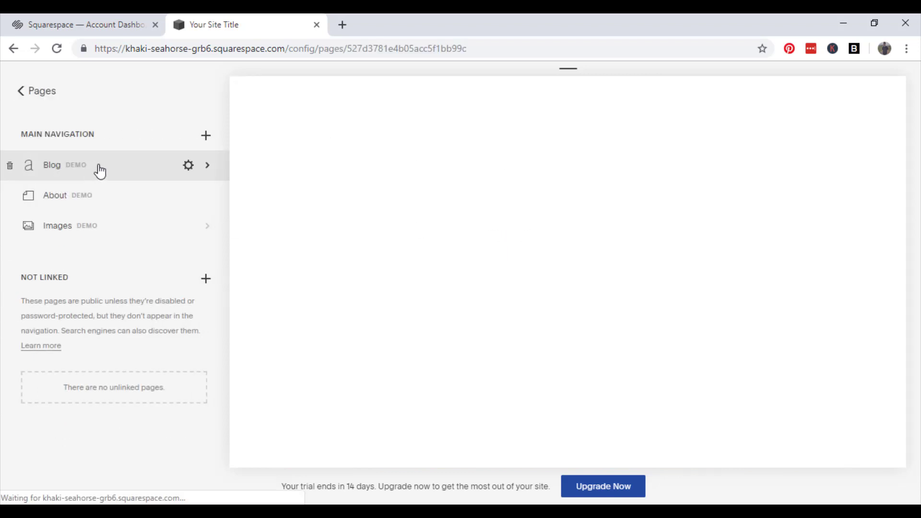
scroll(727, 295, "down", 5)
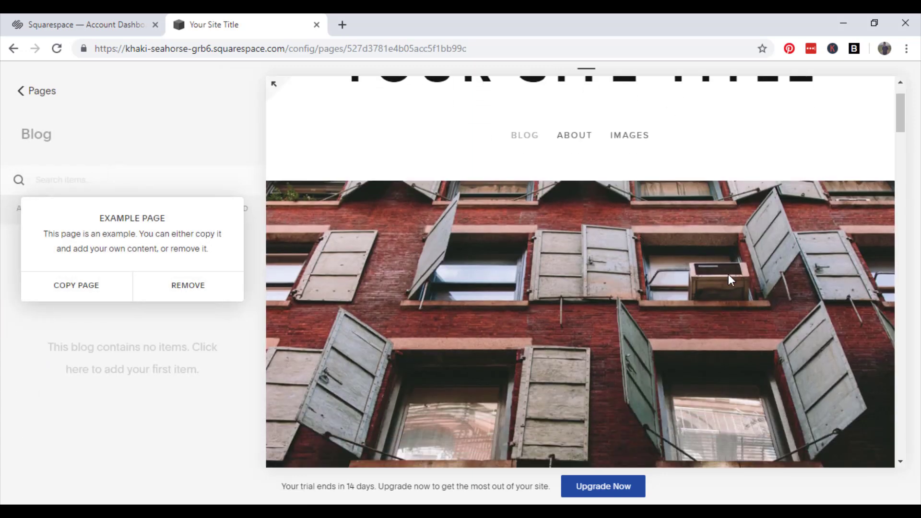
scroll(721, 261, "down", 10)
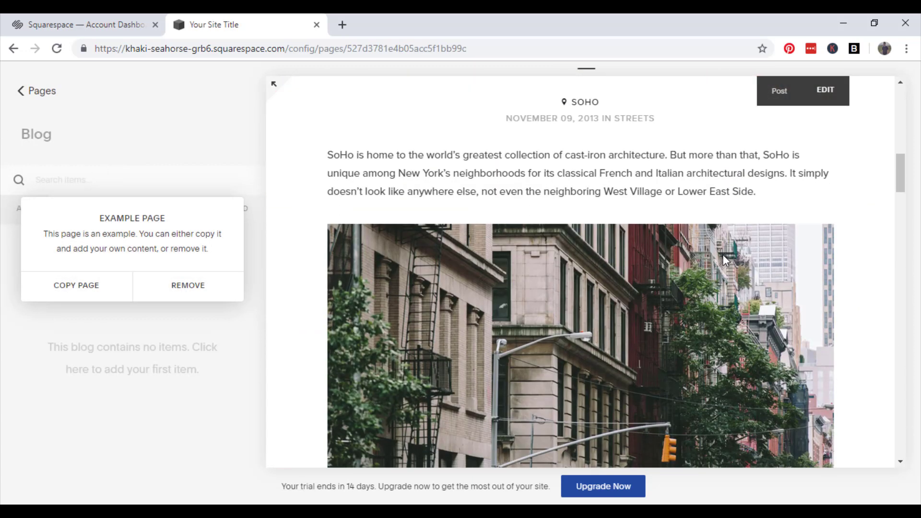
scroll(729, 264, "down", 12)
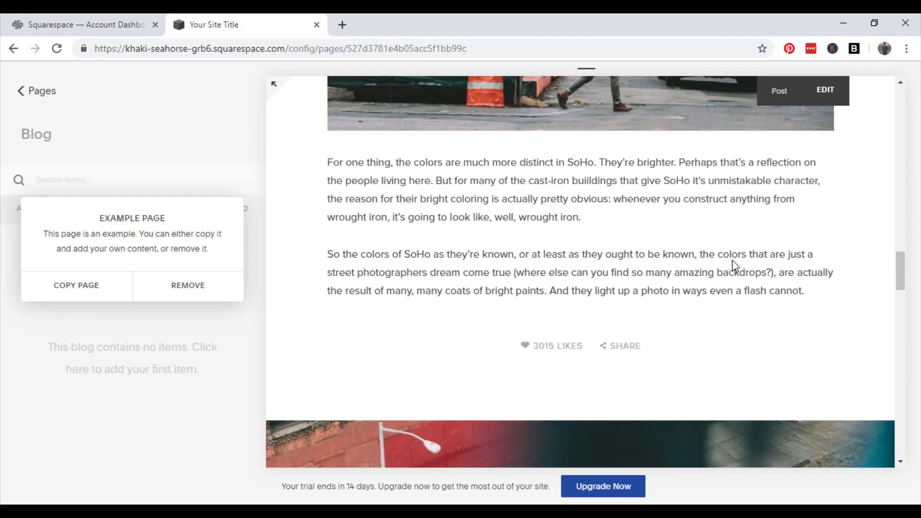
scroll(732, 272, "down", 4)
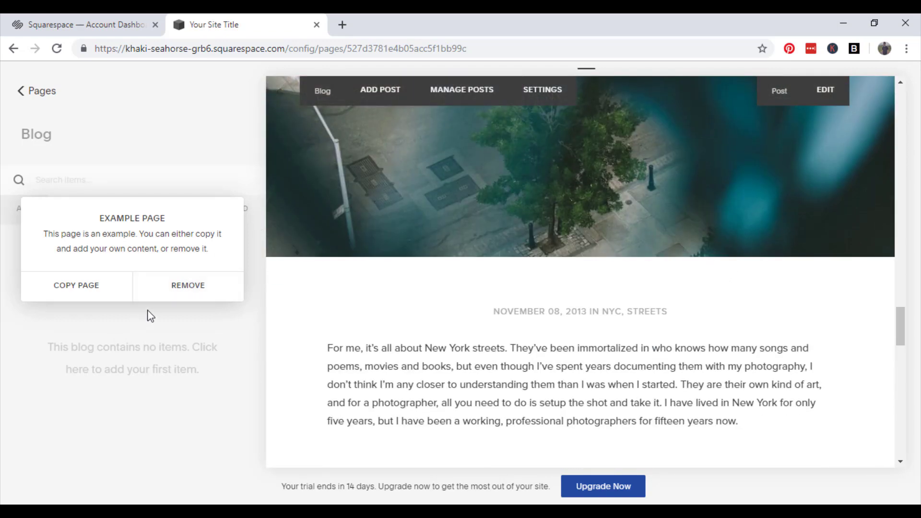
Copy the example Blog page to keep its sample posts, then review them
left_click(93, 287)
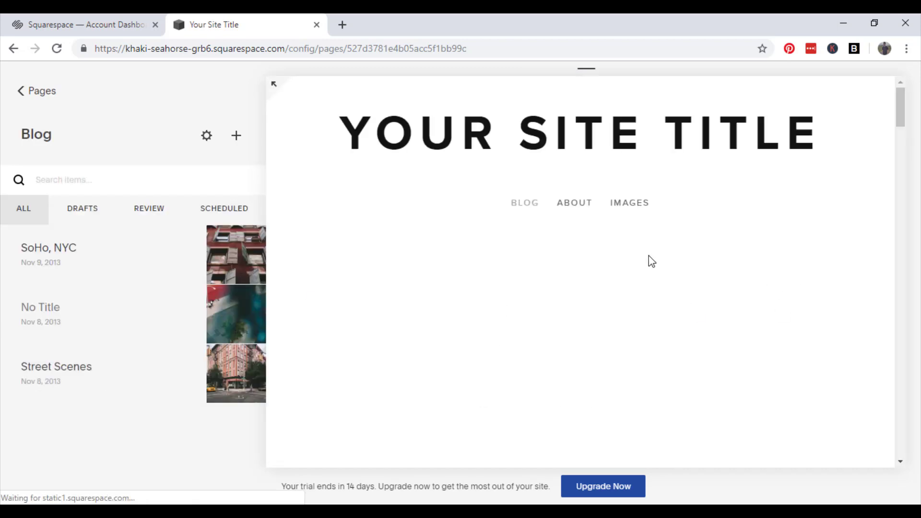
scroll(694, 288, "down", 5)
scroll(693, 288, "down", 7)
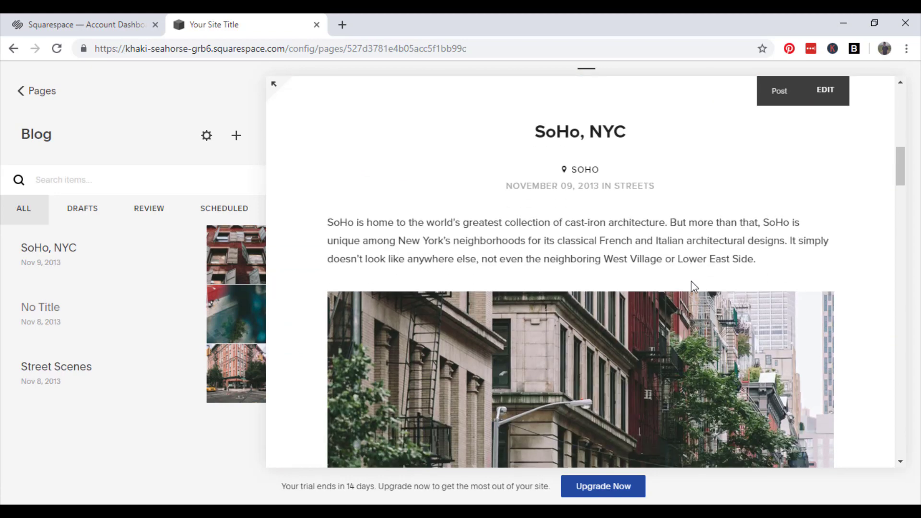
scroll(693, 286, "down", 3)
scroll(702, 284, "up", 6)
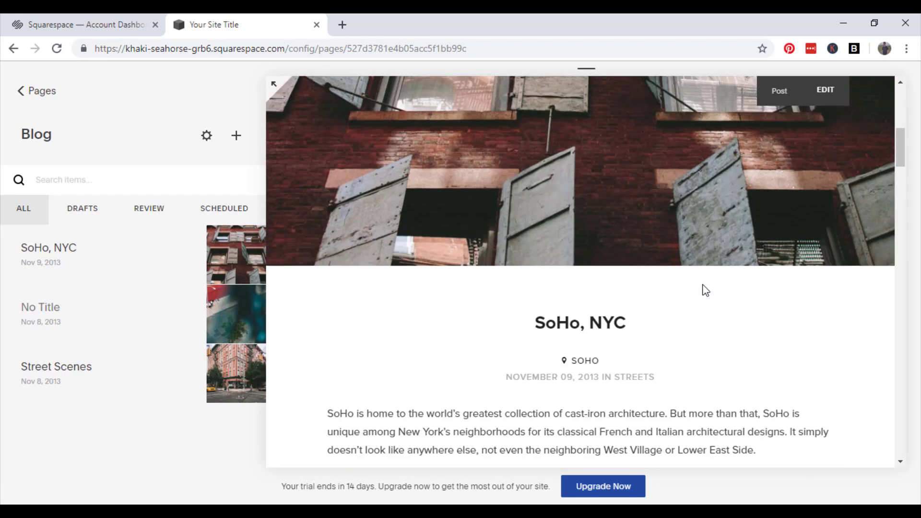
scroll(704, 287, "up", 10)
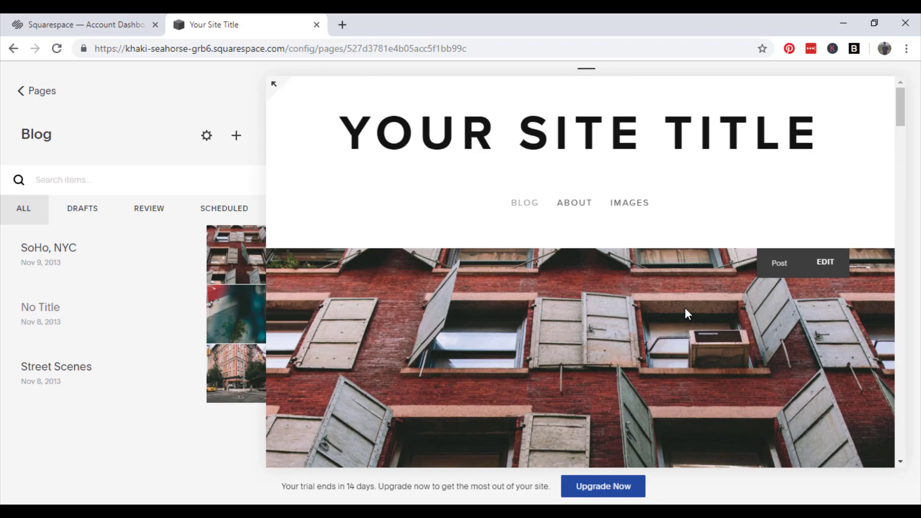
scroll(753, 295, "down", 5)
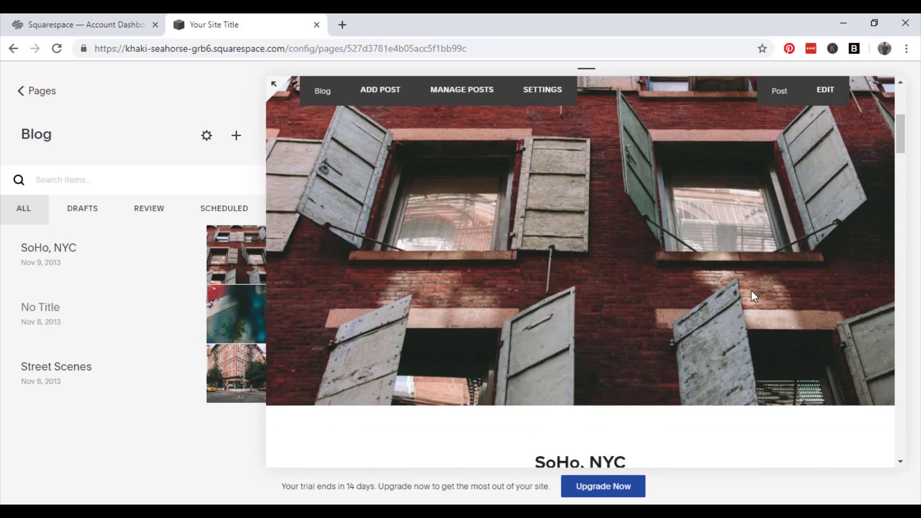
scroll(752, 293, "down", 5)
scroll(758, 288, "up", 8)
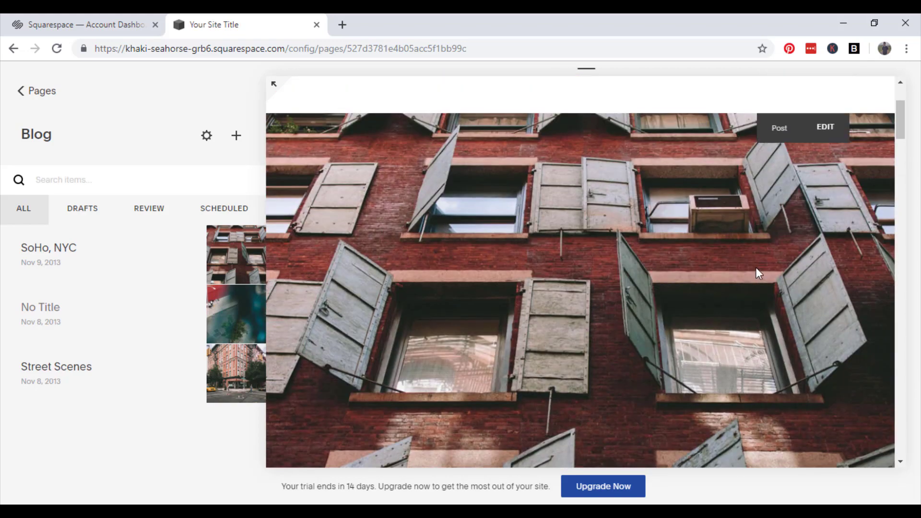
scroll(765, 261, "up", 2)
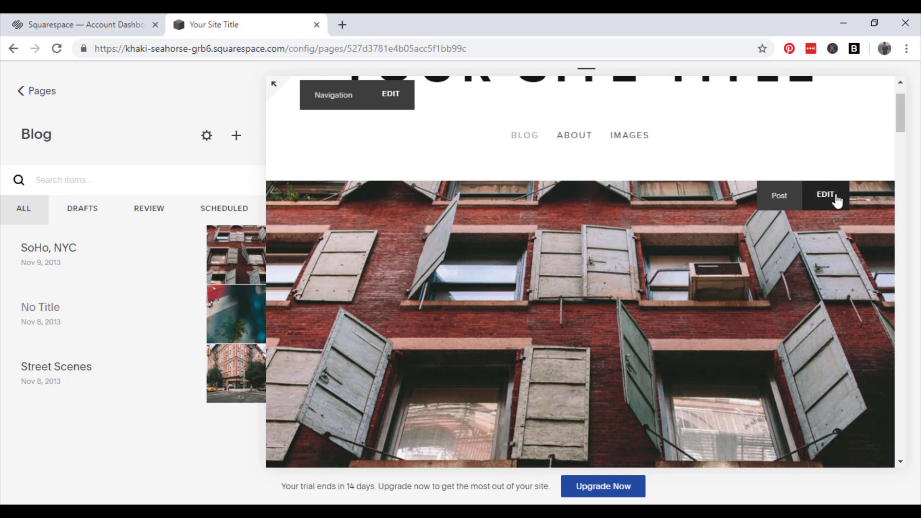
Open the 'SoHo, NYC' post, delete its brick-building image block, and open the Content Blocks menu
left_click(827, 196)
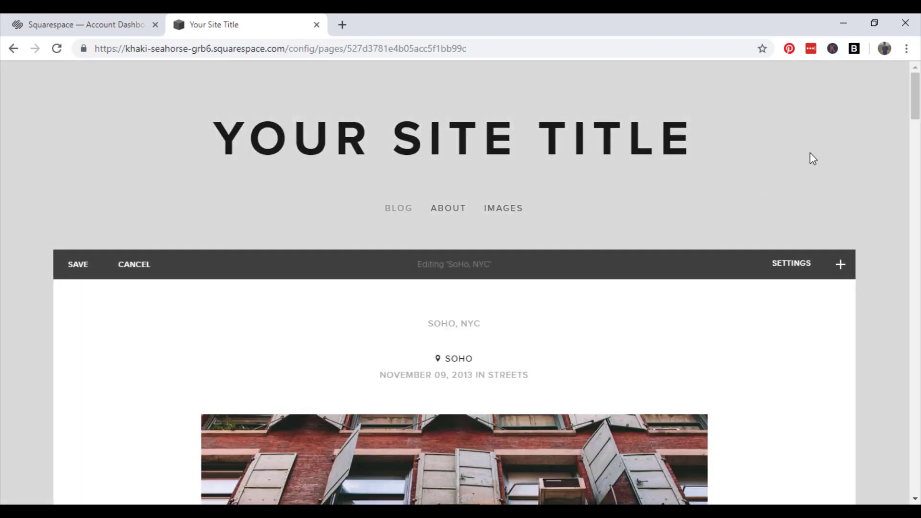
scroll(788, 162, "down", 7)
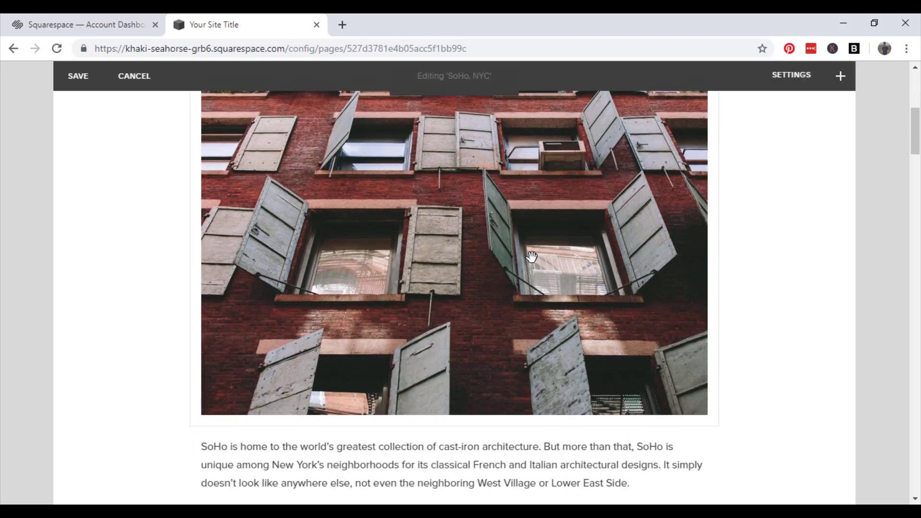
scroll(823, 247, "up", 3)
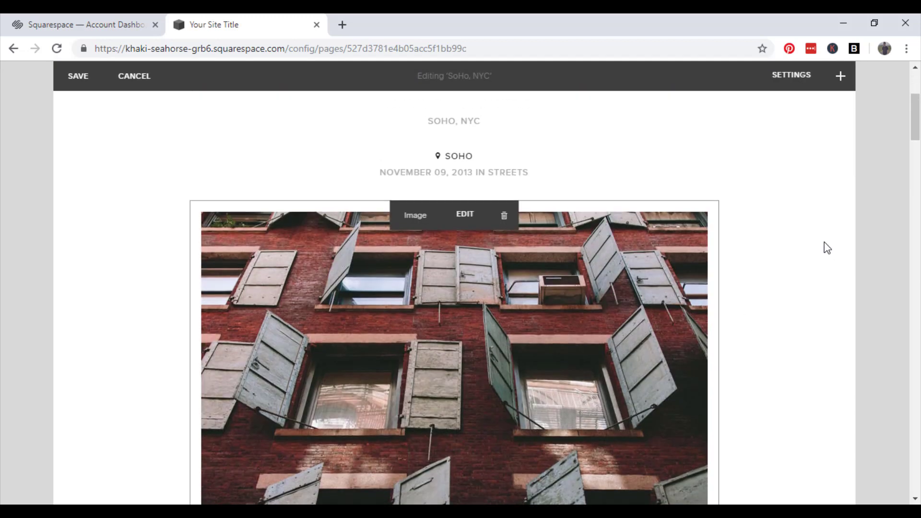
left_click(502, 218)
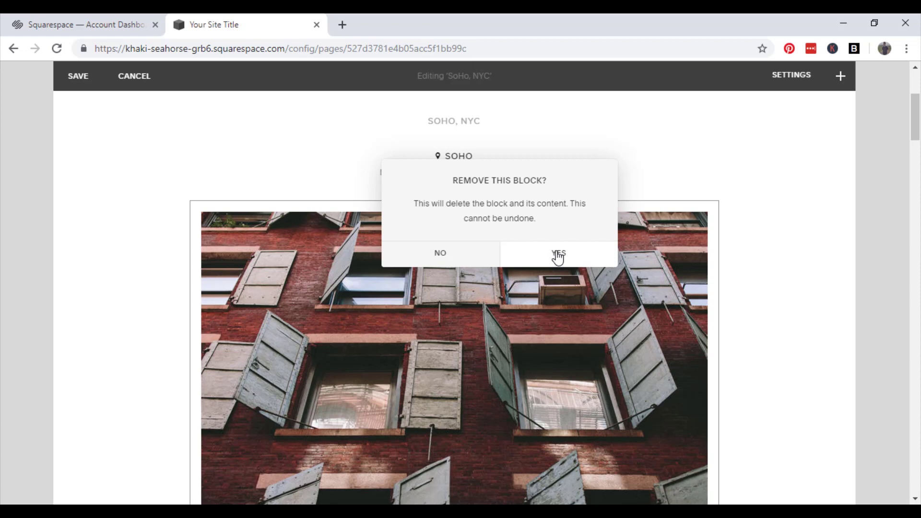
left_click(559, 255)
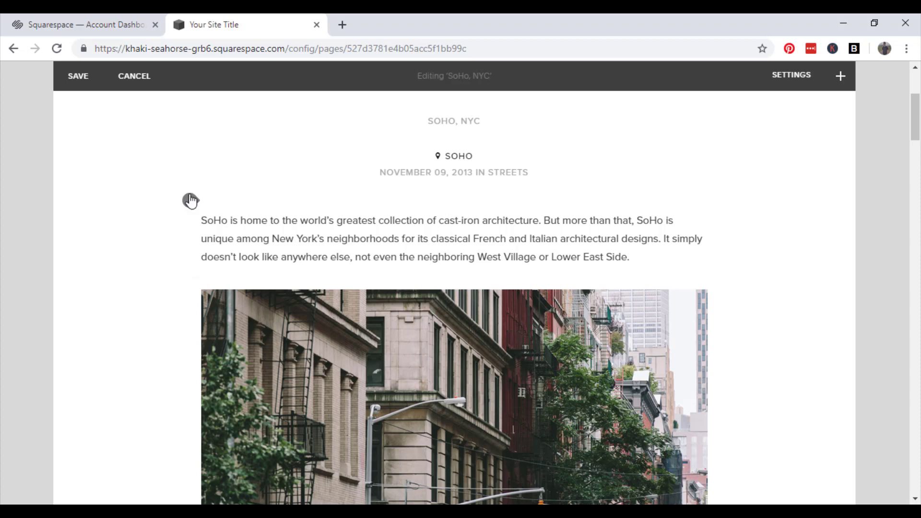
left_click(190, 201)
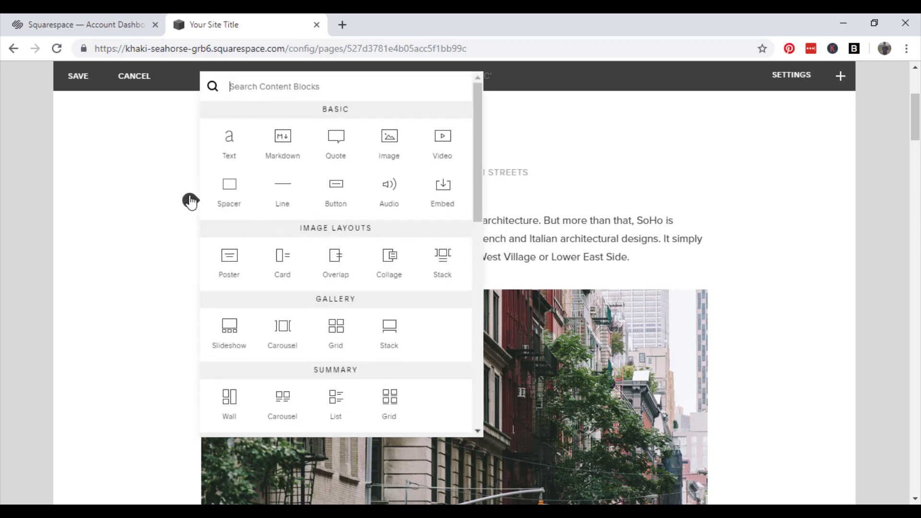
Insert an Image block with 28249_malone_golf_club.jpg uploaded from Downloads and apply it
left_click(389, 140)
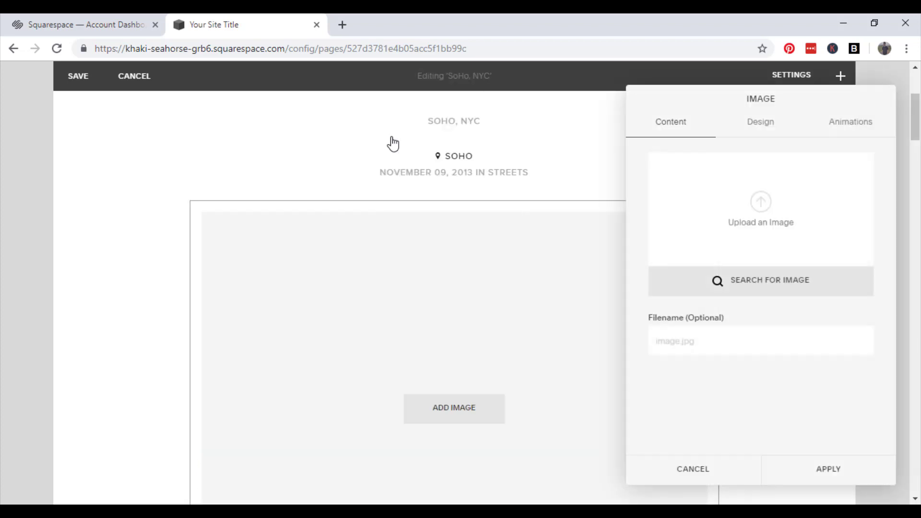
left_click(762, 201)
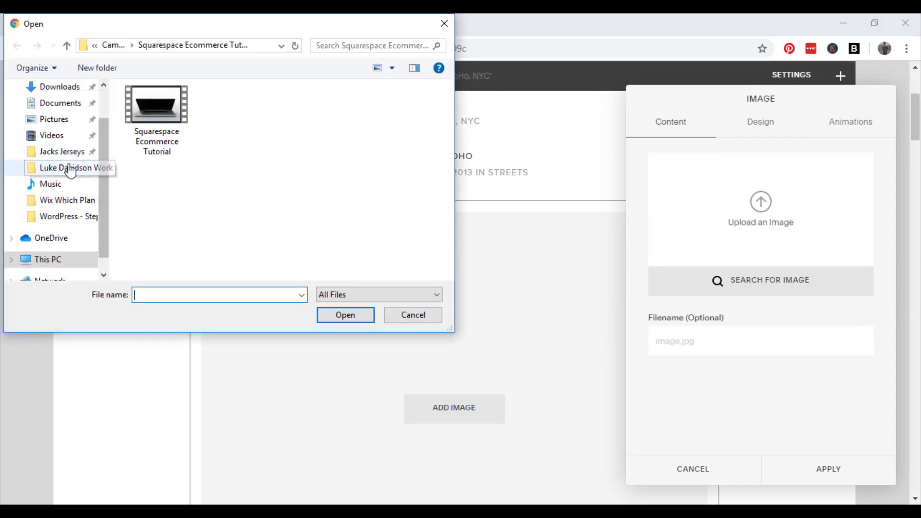
left_click(63, 89)
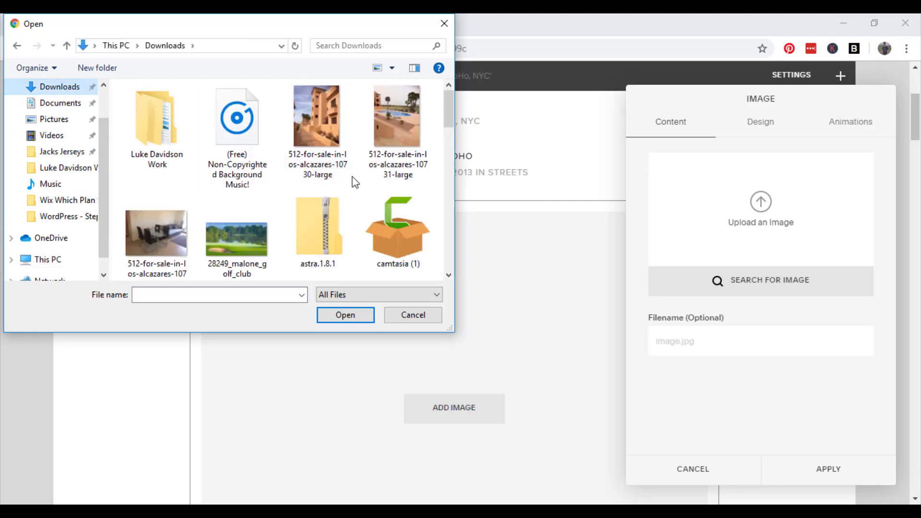
scroll(344, 181, "down", 2)
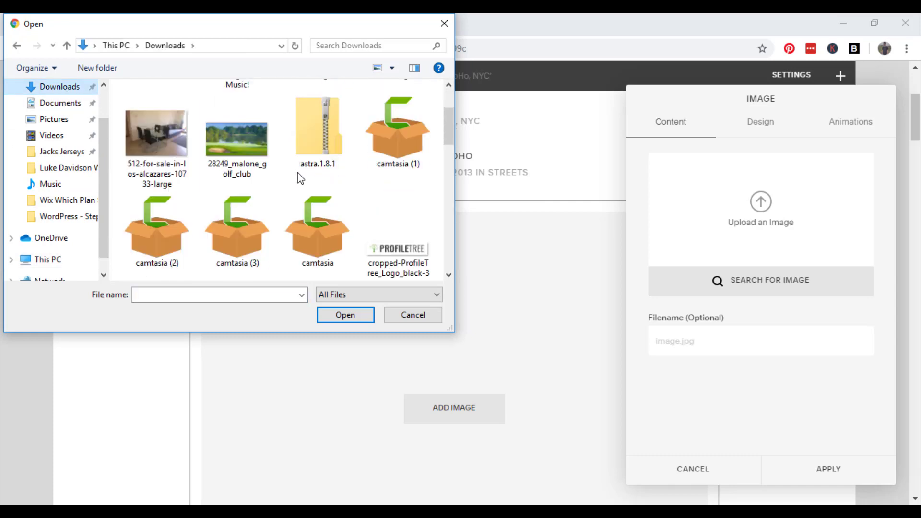
left_click(243, 138)
left_click(343, 316)
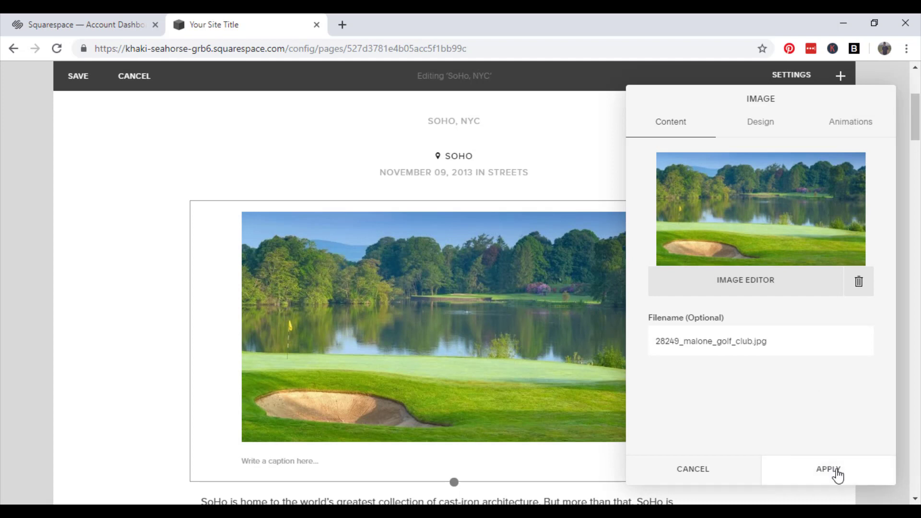
left_click(829, 469)
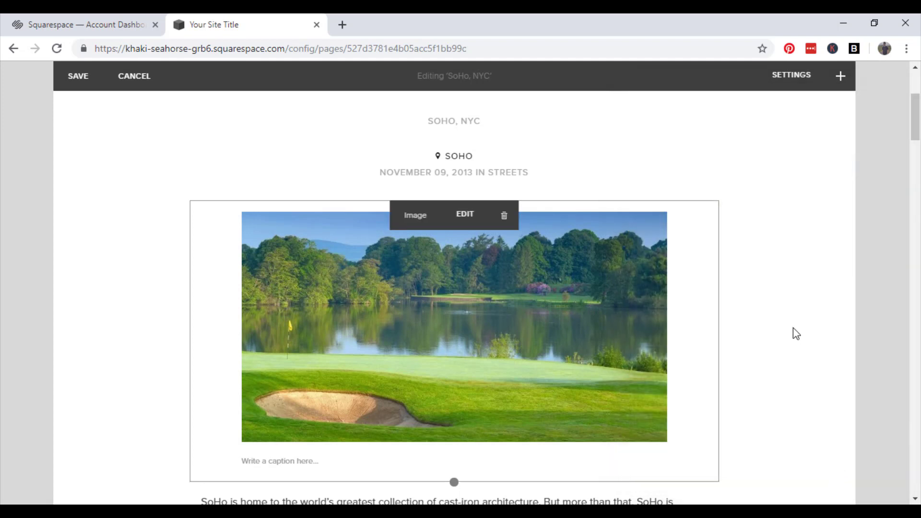
left_click(602, 341)
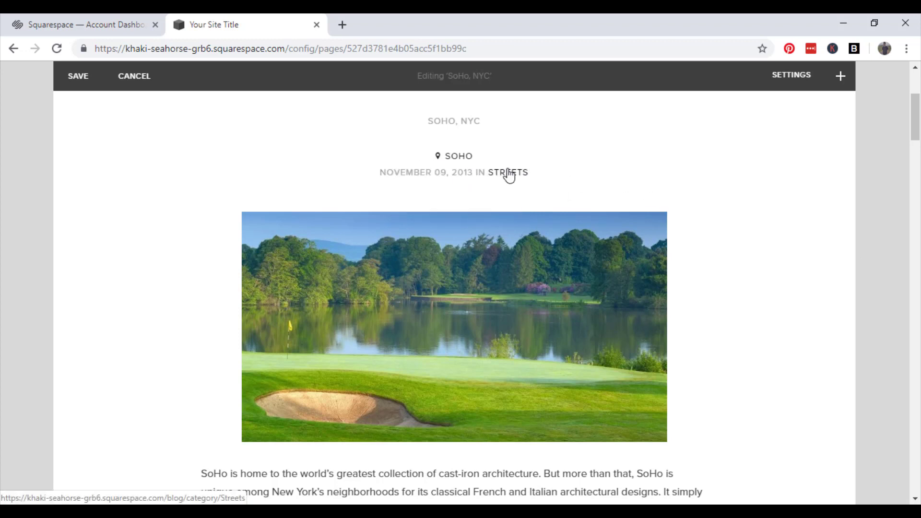
Overwrite the SoHo paragraph with the Malone Golf Club, Belfast sentence about attracting thousands of visitors
left_click(505, 174)
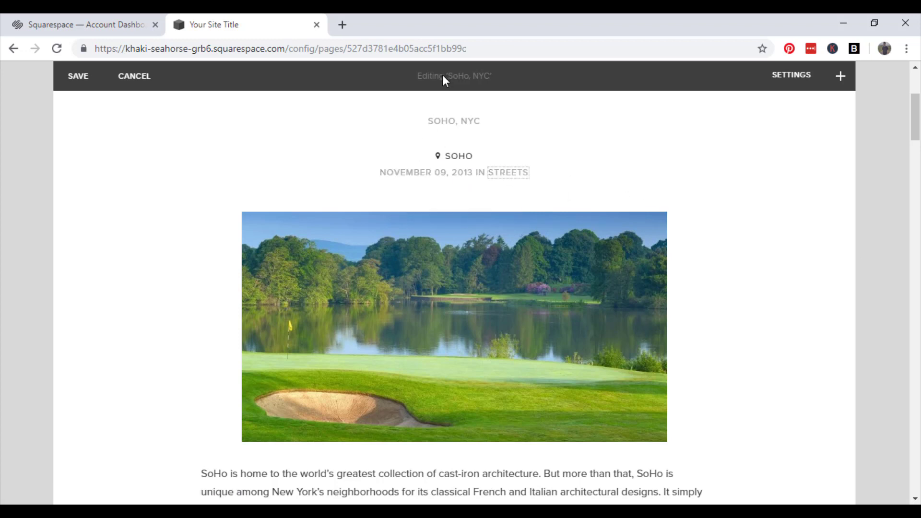
scroll(319, 253, "down", 4)
scroll(442, 179, "up", 4)
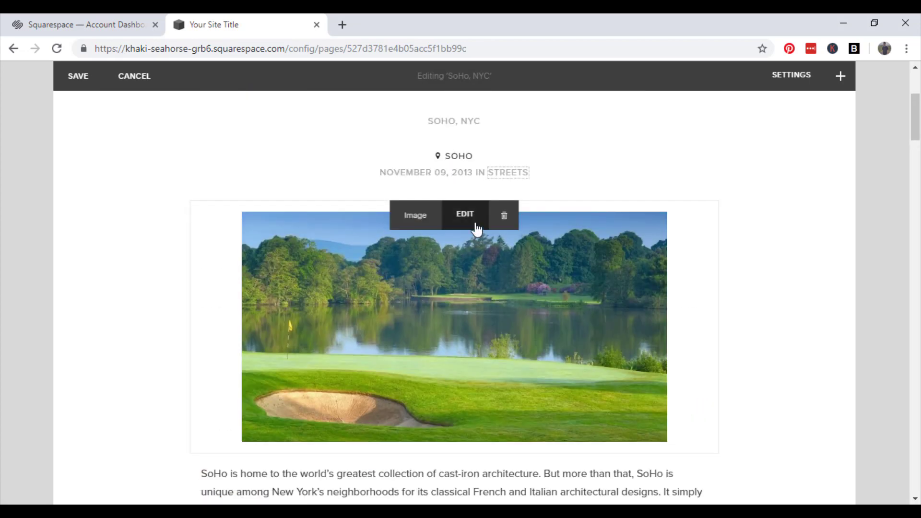
scroll(435, 285, "down", 4)
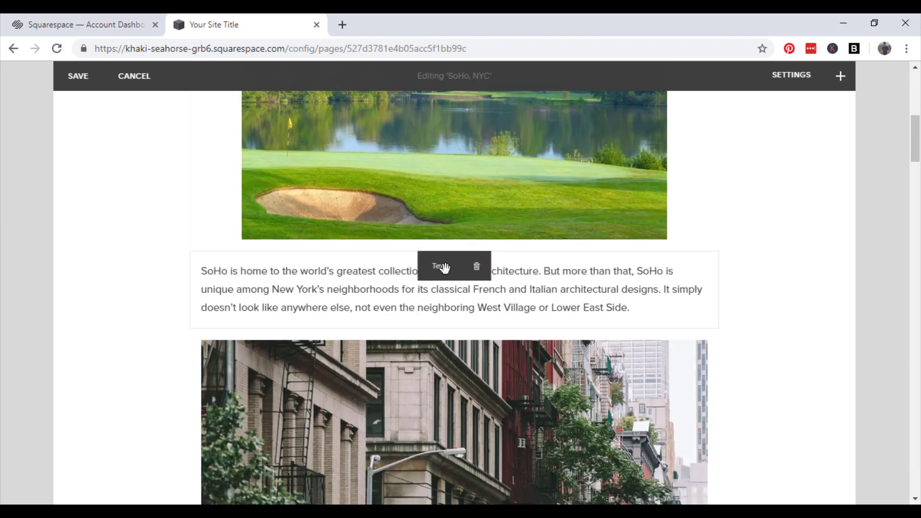
double_click(433, 290)
left_click(516, 291)
left_click_drag(629, 308, 189, 278)
scroll(794, 259, "up", 2)
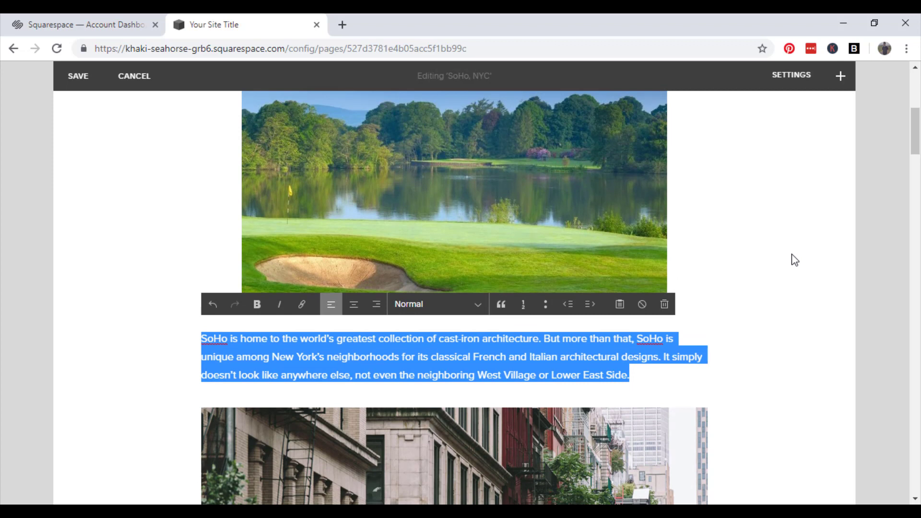
type("Malone g")
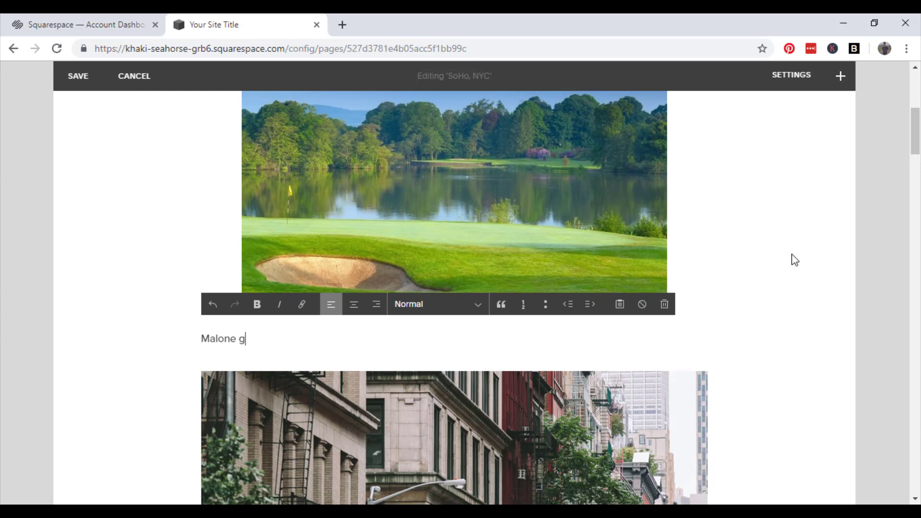
type("olf Club, Belfast ")
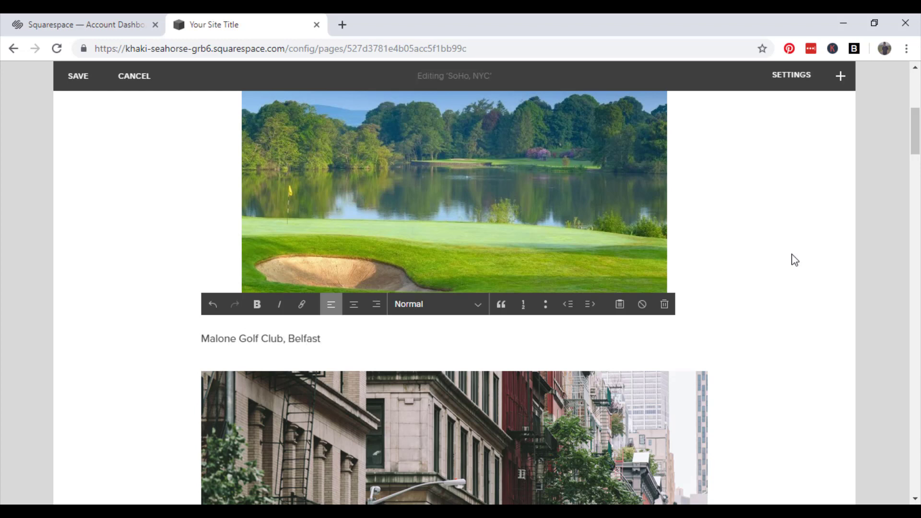
type("is a sattate of the art golf club that a")
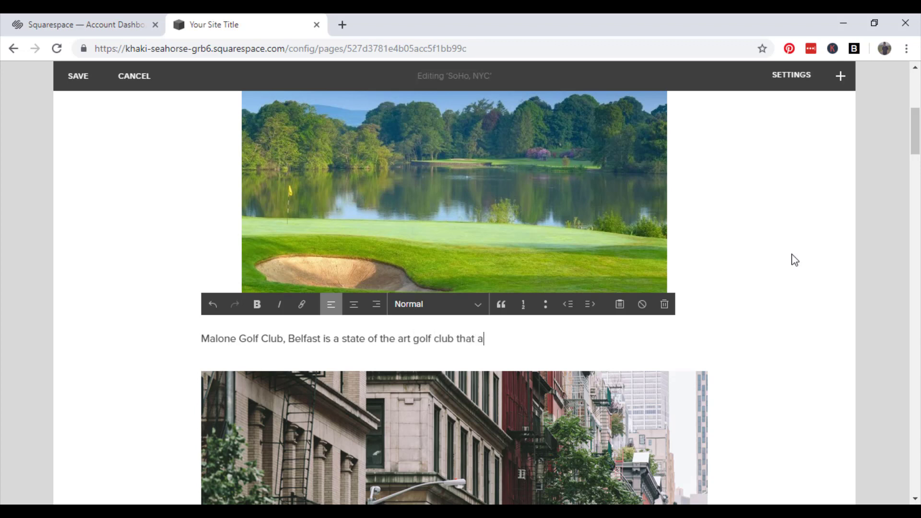
type("ttracts thousands of visi")
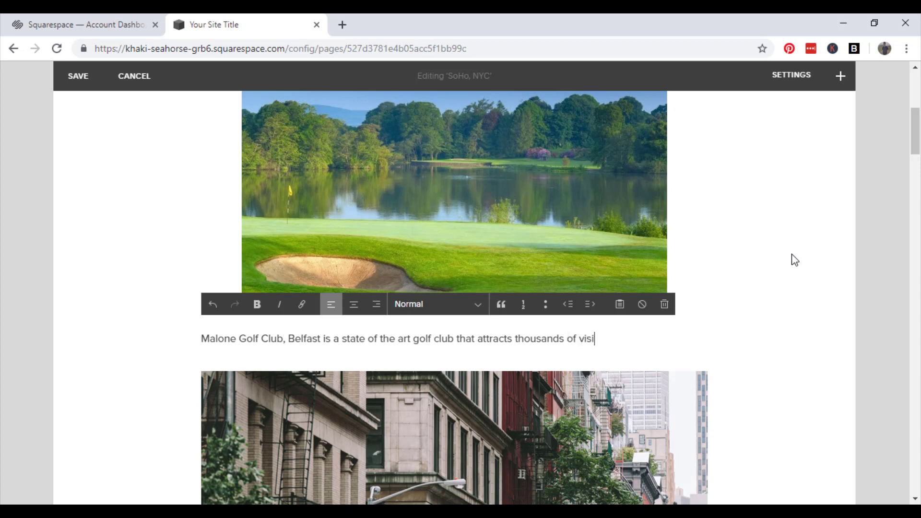
type("tors from around")
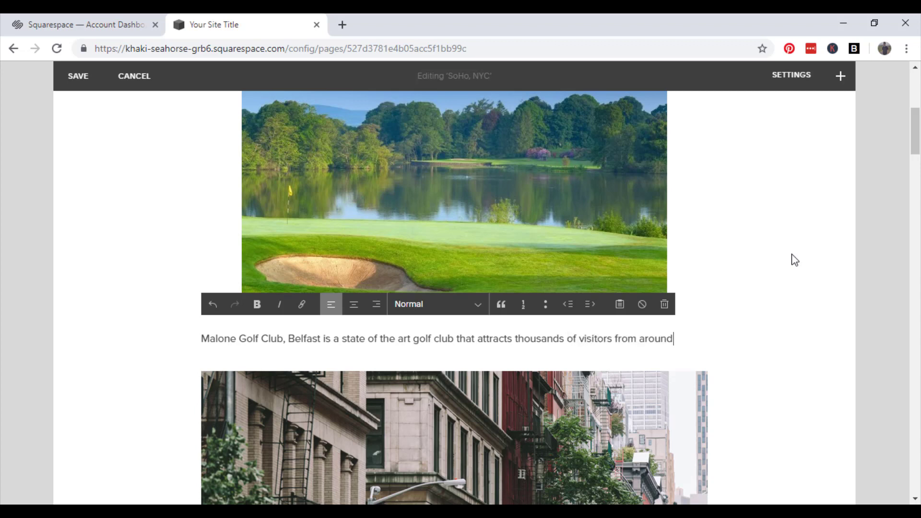
type(" the world each year.")
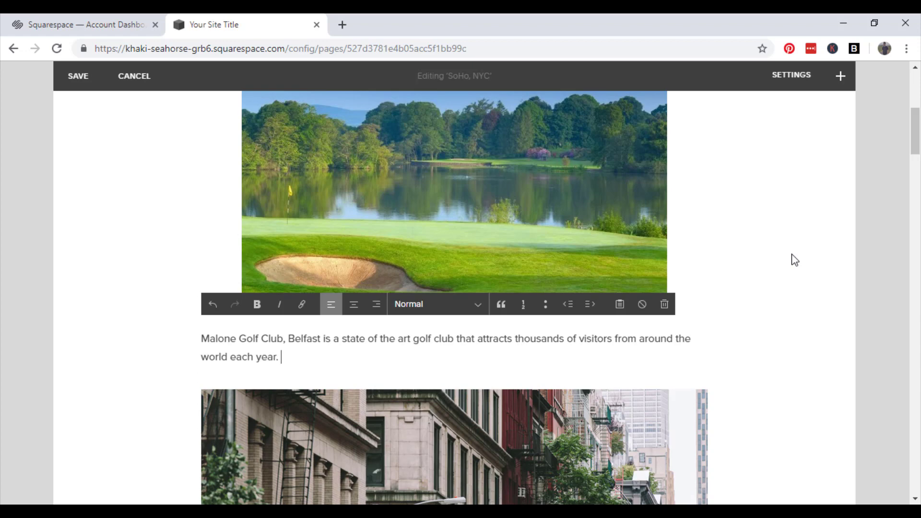
left_click(804, 342)
scroll(750, 276, "down", 5)
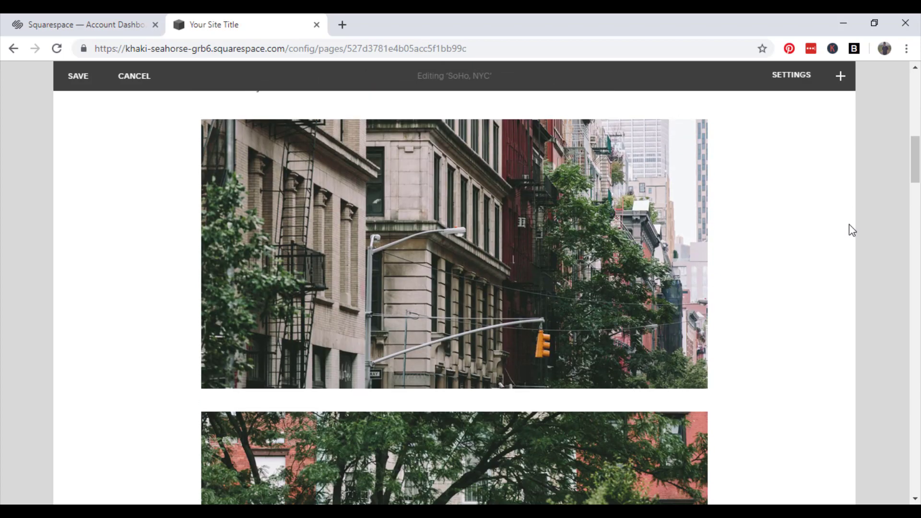
scroll(849, 231, "down", 3)
scroll(845, 238, "up", 5)
scroll(845, 243, "down", 15)
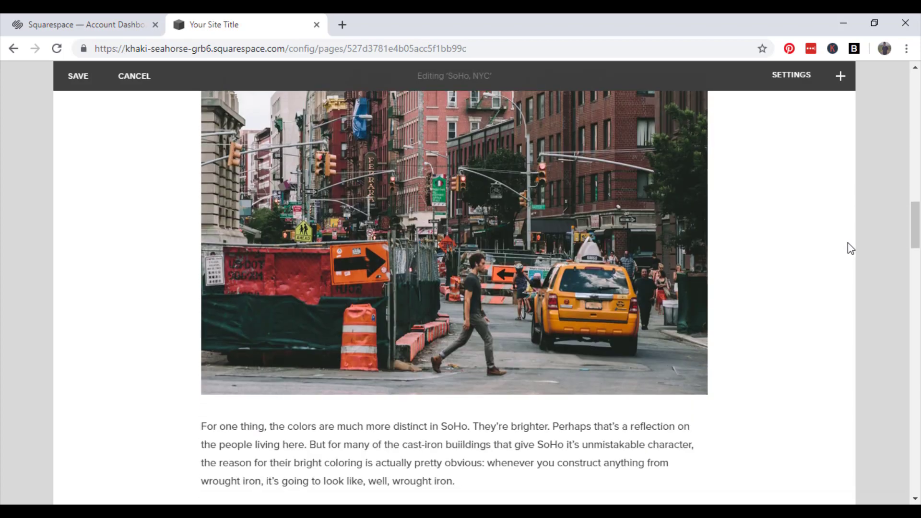
scroll(845, 245, "down", 4)
scroll(723, 260, "down", 4)
scroll(723, 261, "up", 1)
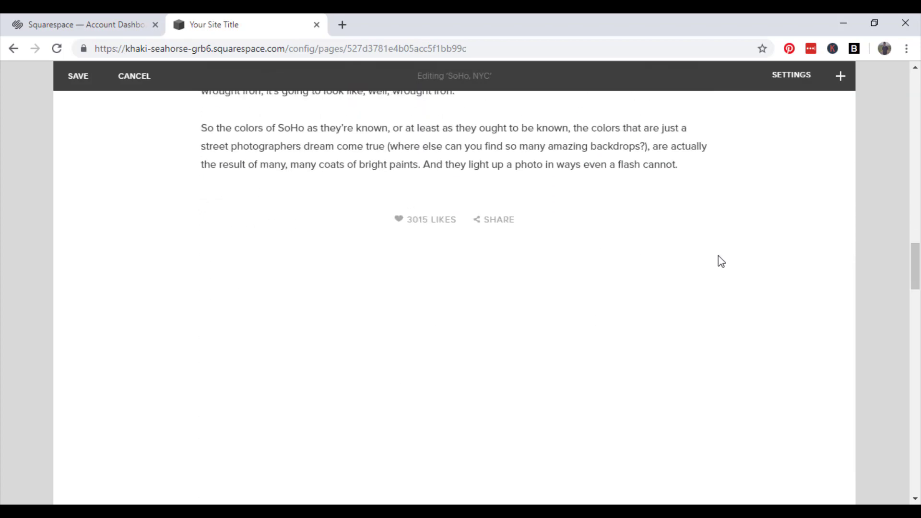
scroll(319, 221, "up", 7)
scroll(317, 250, "up", 1)
scroll(312, 288, "down", 1)
scroll(302, 331, "up", 20)
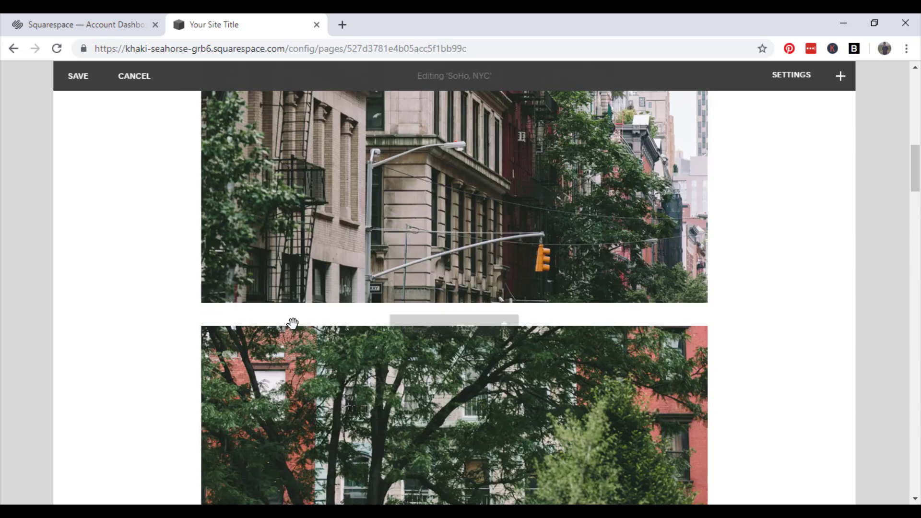
scroll(295, 321, "down", 20)
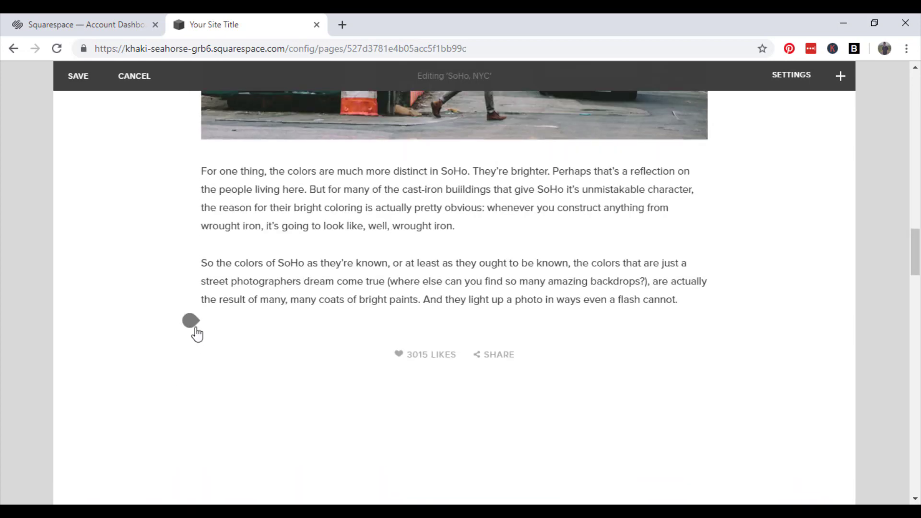
Add a Social Links block with Twitter, Facebook and Instagram icons below the last paragraph
left_click(191, 322)
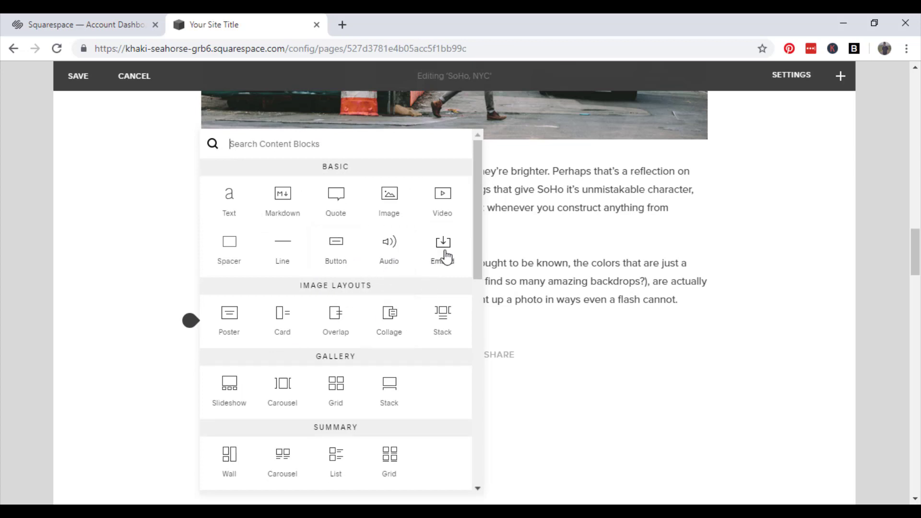
scroll(391, 342, "down", 2)
scroll(392, 343, "down", 6)
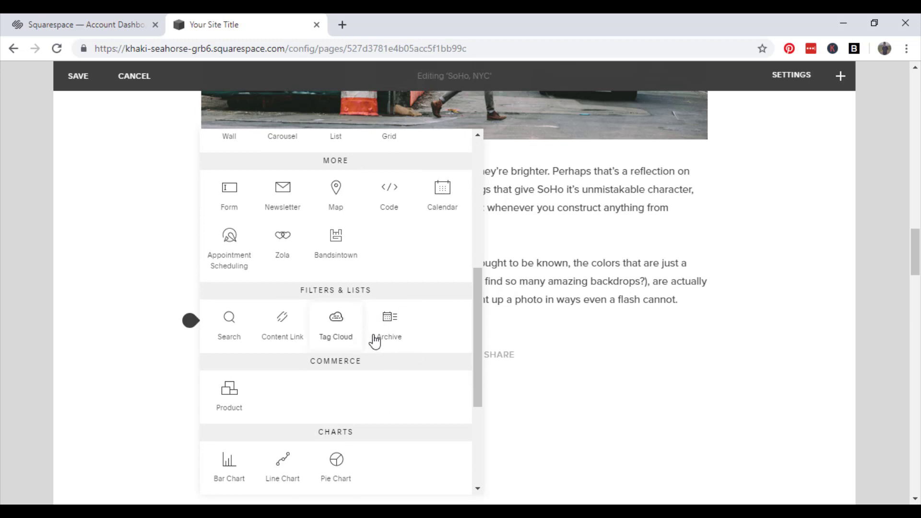
scroll(393, 371, "down", 4)
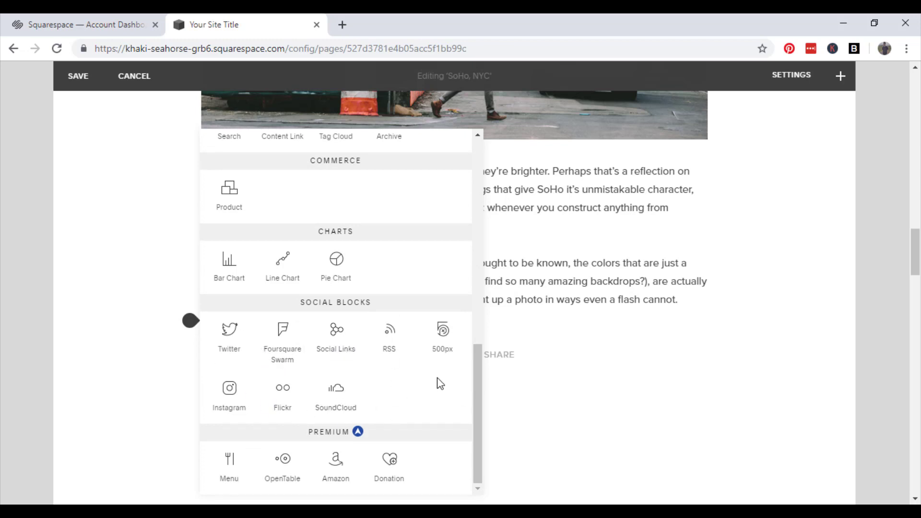
left_click(345, 342)
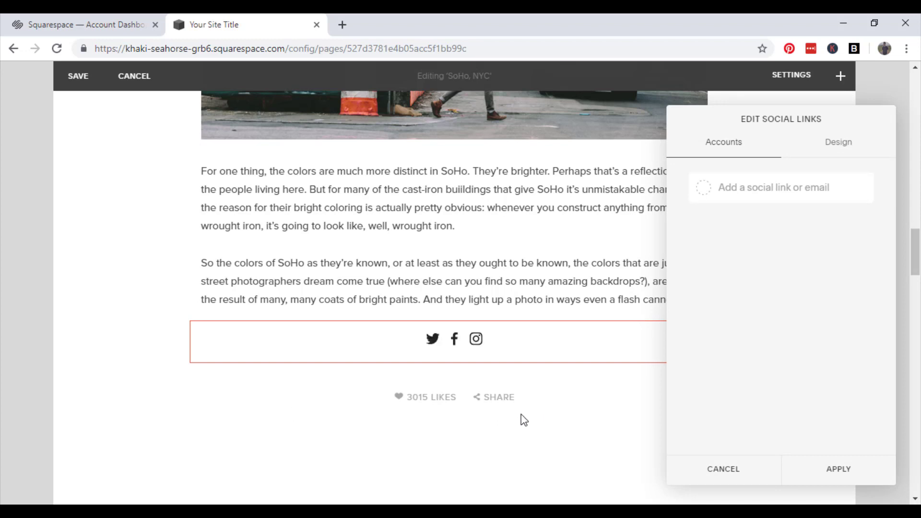
left_click(820, 192)
left_click(839, 154)
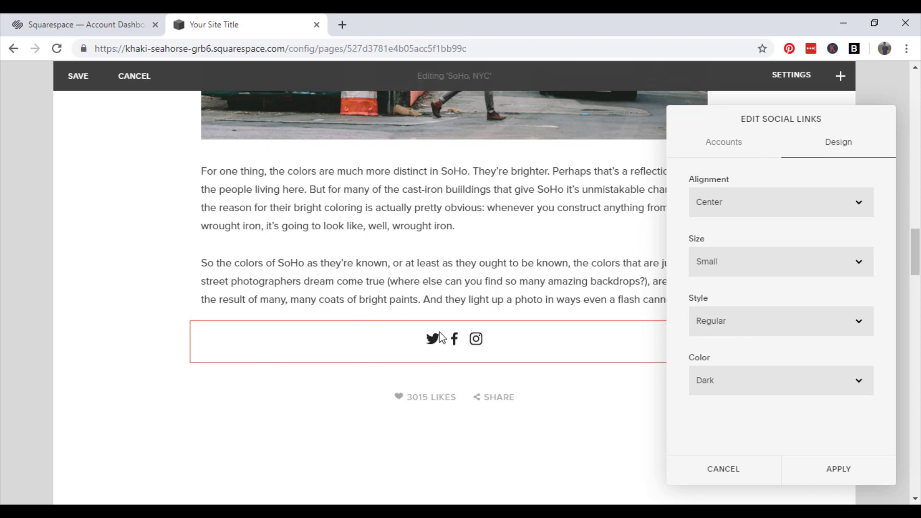
left_click(863, 475)
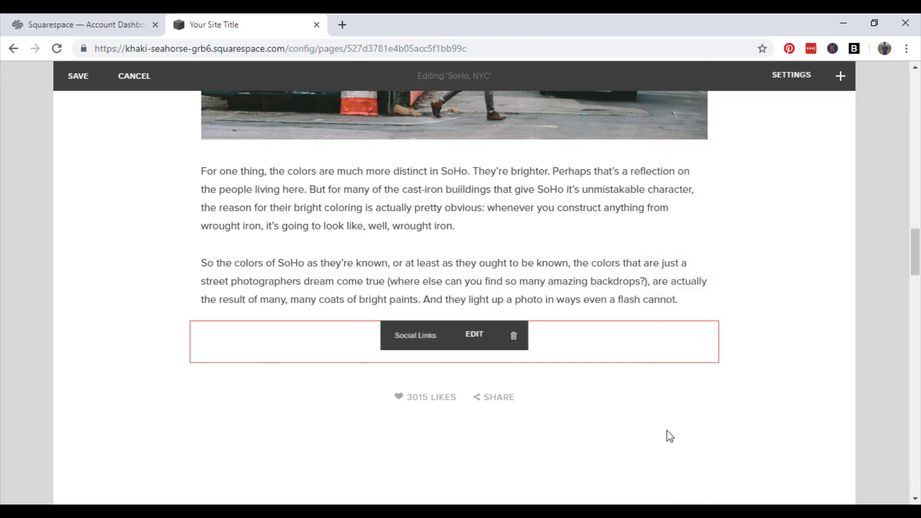
scroll(650, 405, "down", 3)
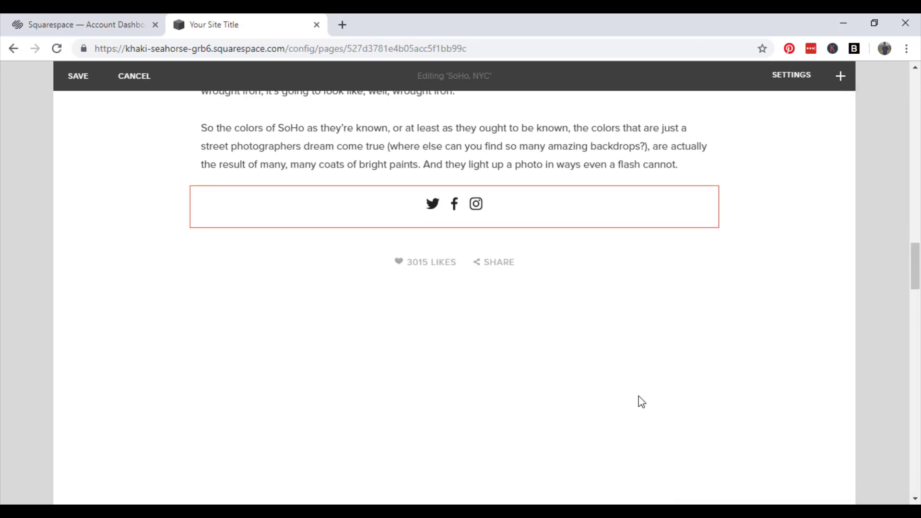
scroll(638, 401, "up", 7)
scroll(639, 397, "up", 15)
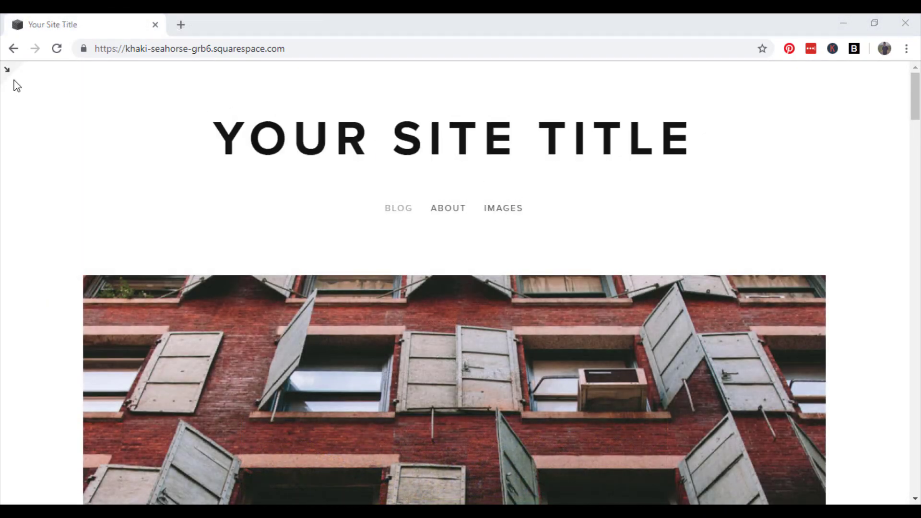
Exit full-screen preview and check the Drafts, Review and Scheduled filters for any posts
left_click(8, 71)
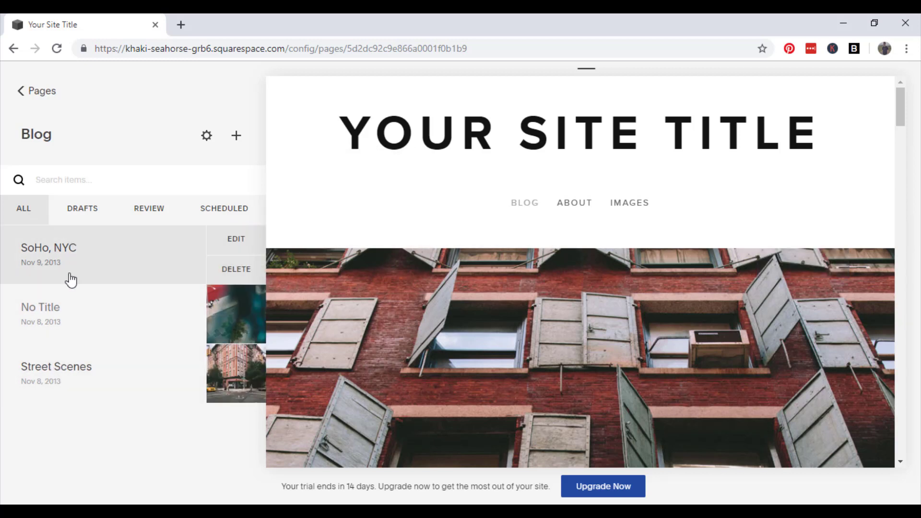
mouse_move(62, 378)
mouse_move(89, 254)
left_click(70, 220)
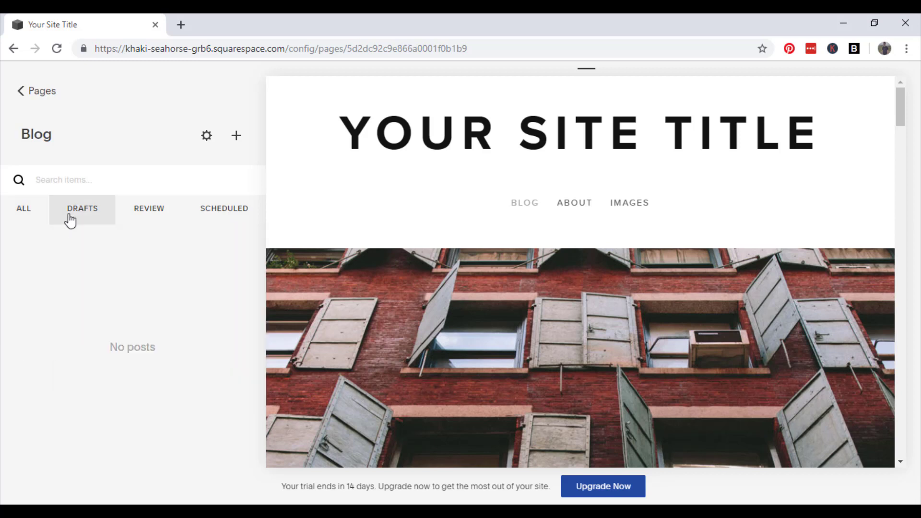
left_click(150, 224)
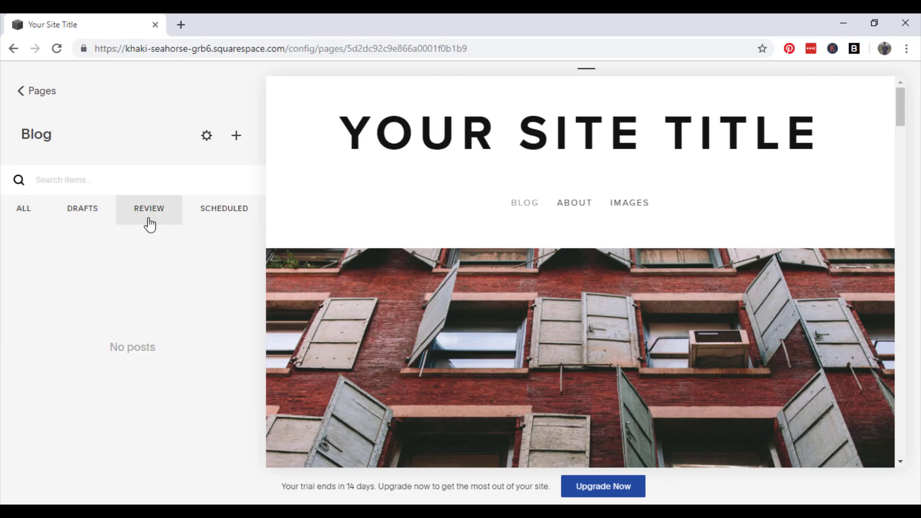
left_click(233, 223)
Add a post titled 'Blog Entry' with body 'I am writing a blog for my new stunning website.'
mouse_move(484, 323)
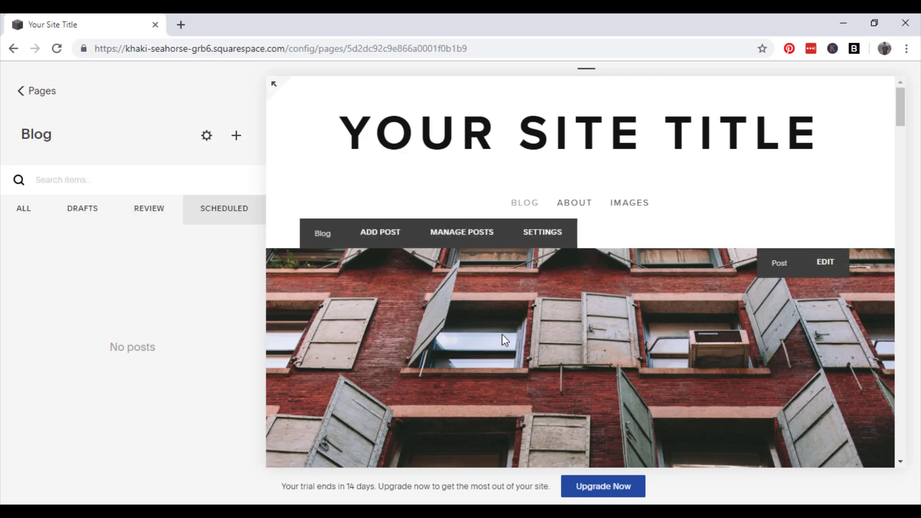
left_click(391, 240)
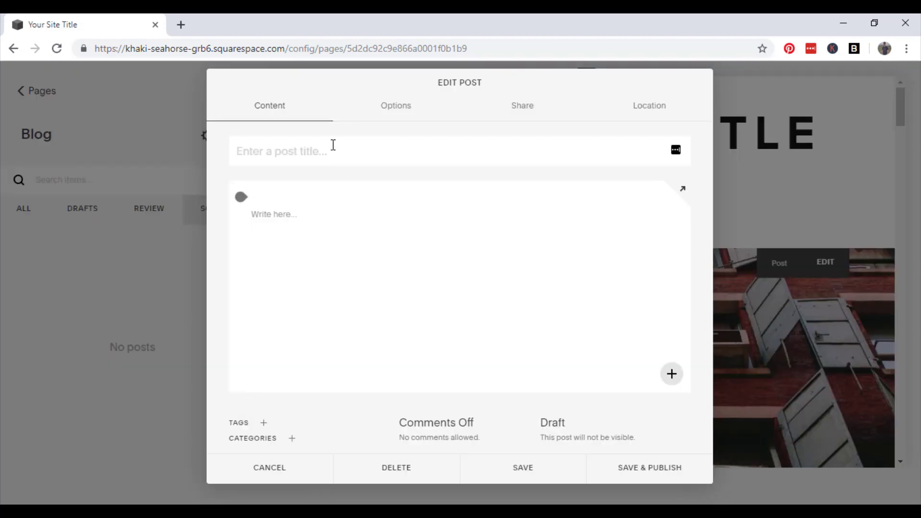
type("Blog Entry")
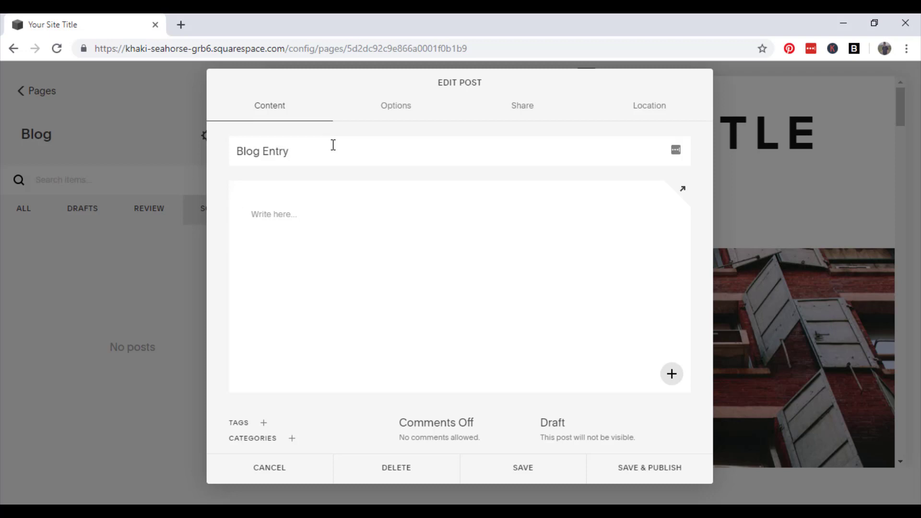
left_click(331, 211)
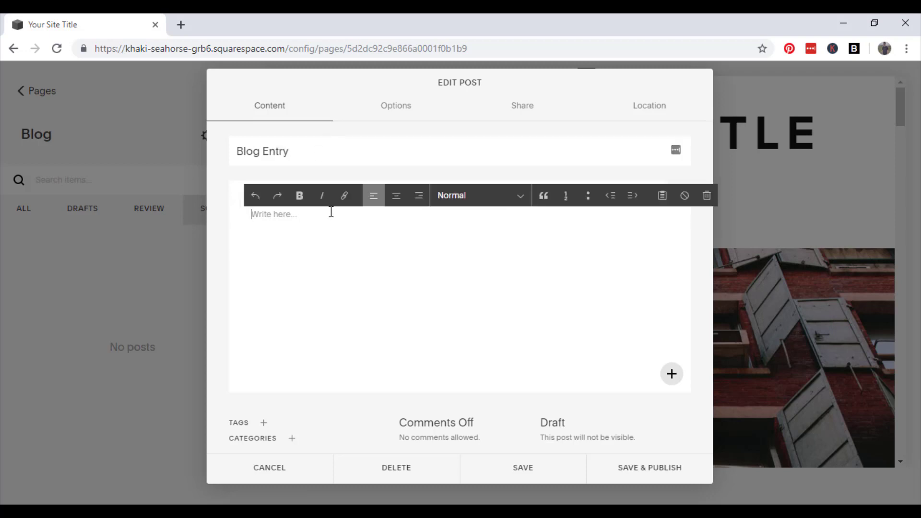
type("I am writing a blog for my new stunning websi")
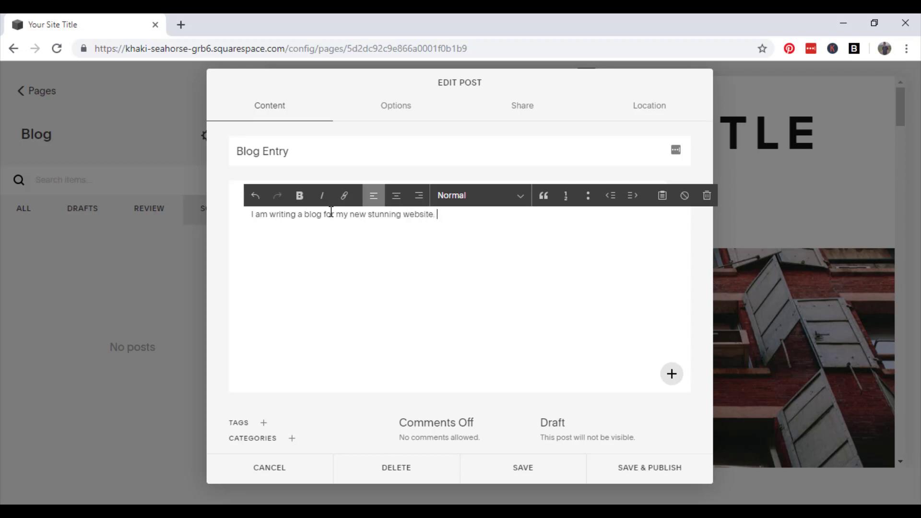
type("te.")
Keep the post status at Draft and save it
left_click(625, 433)
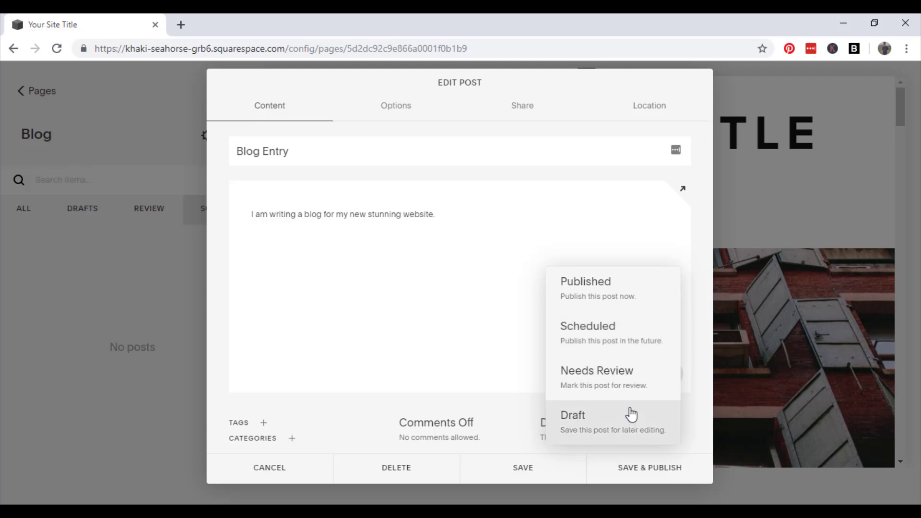
left_click(632, 427)
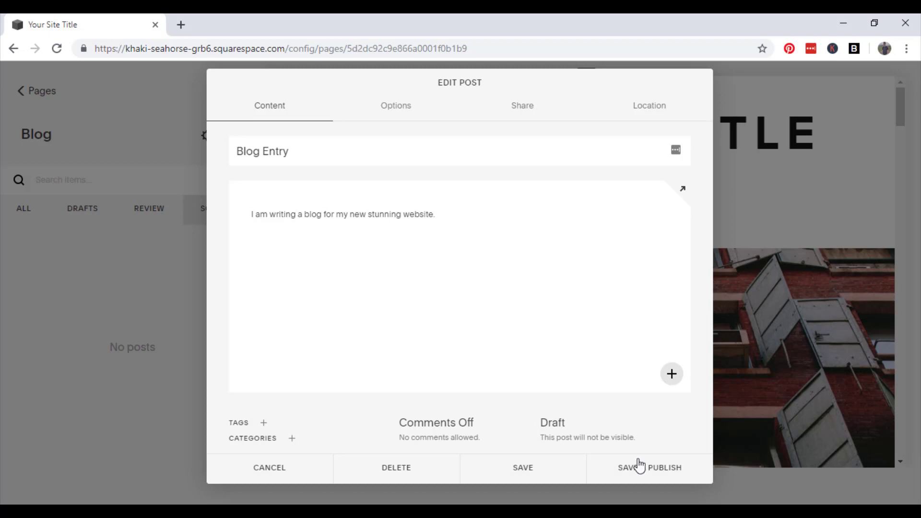
left_click(546, 478)
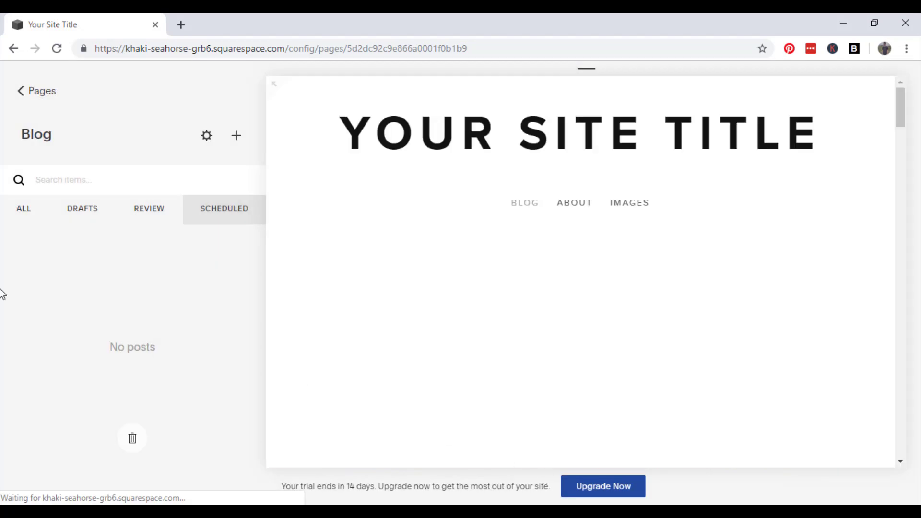
Reopen the Blog Entry draft, change its status to Needs Review and save
left_click(91, 213)
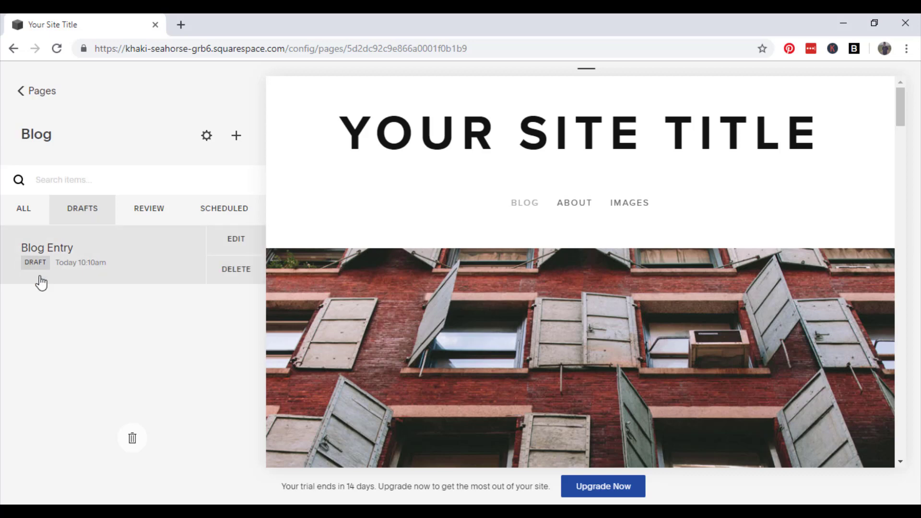
mouse_move(170, 260)
left_click(215, 246)
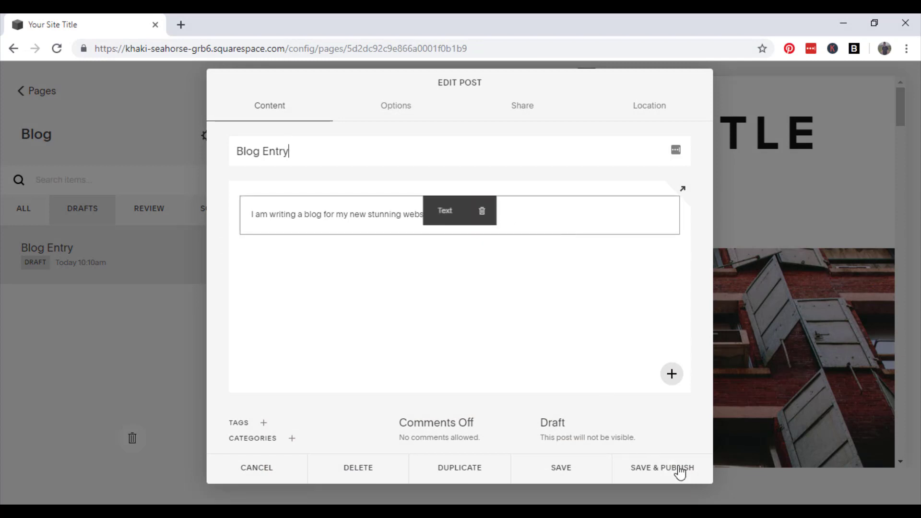
left_click(596, 430)
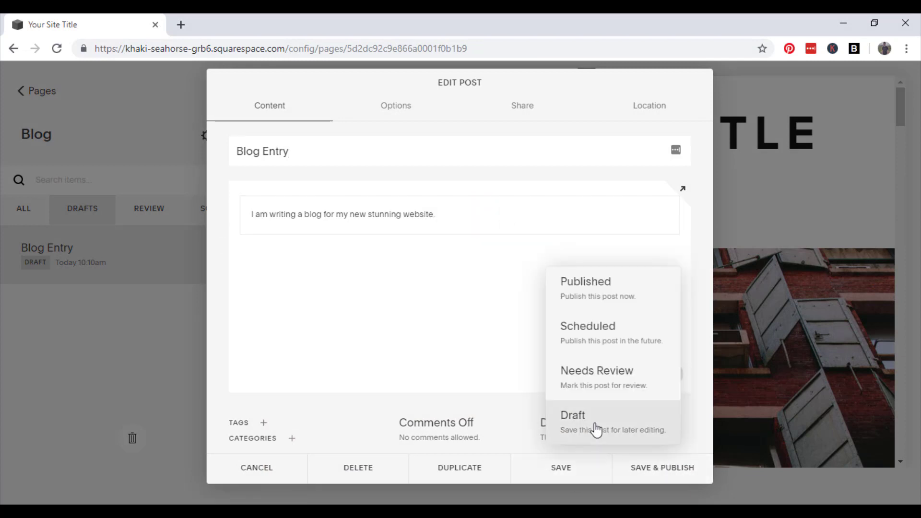
left_click(636, 380)
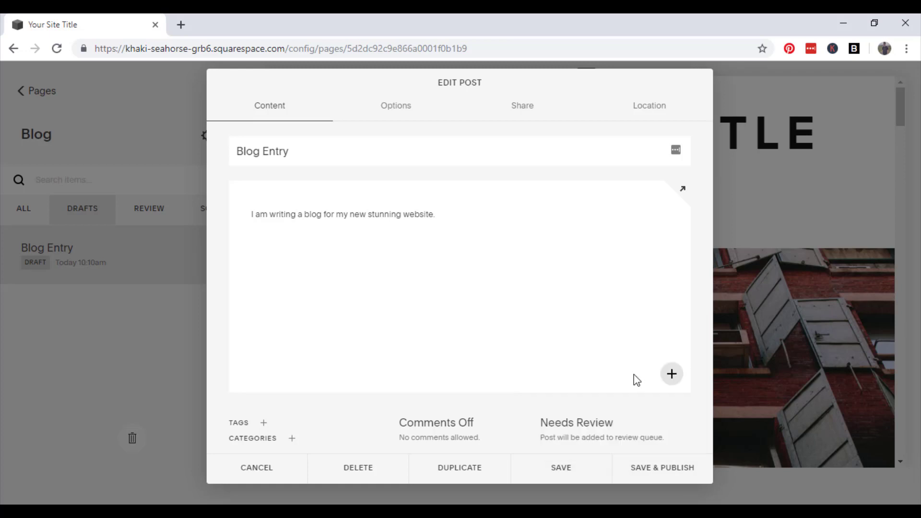
left_click(580, 473)
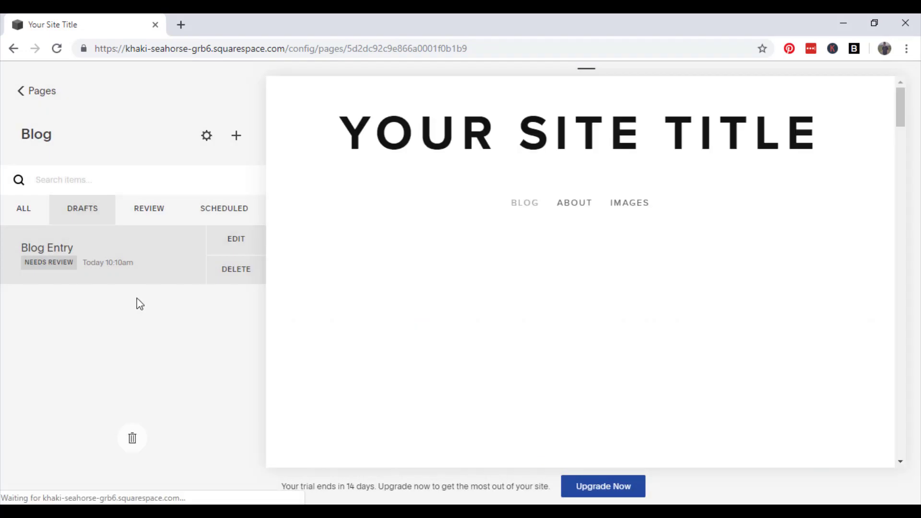
Reopen Blog Entry from the Review filter, set it to Published and save
left_click(154, 208)
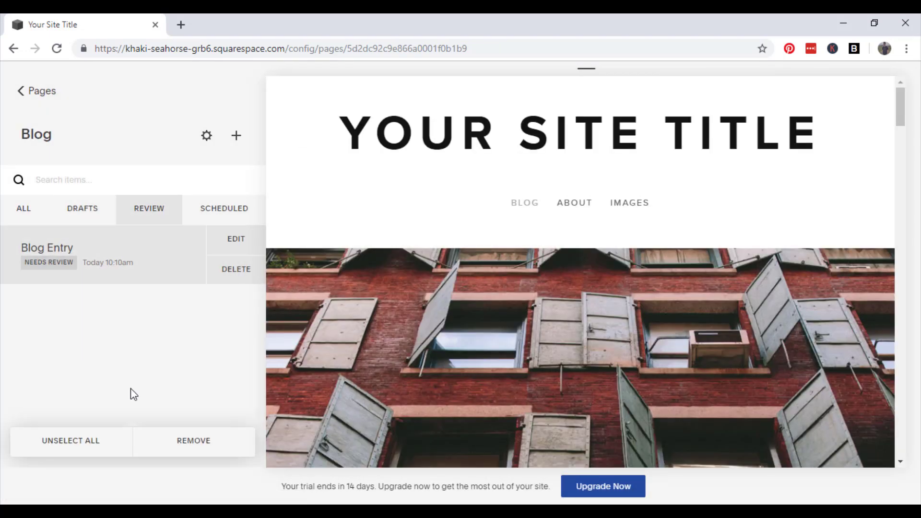
left_click(233, 251)
left_click(595, 427)
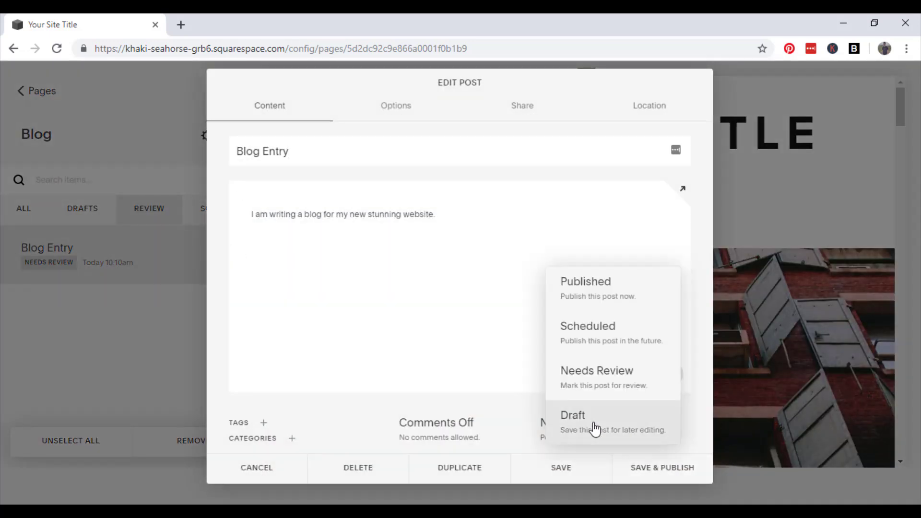
left_click(624, 300)
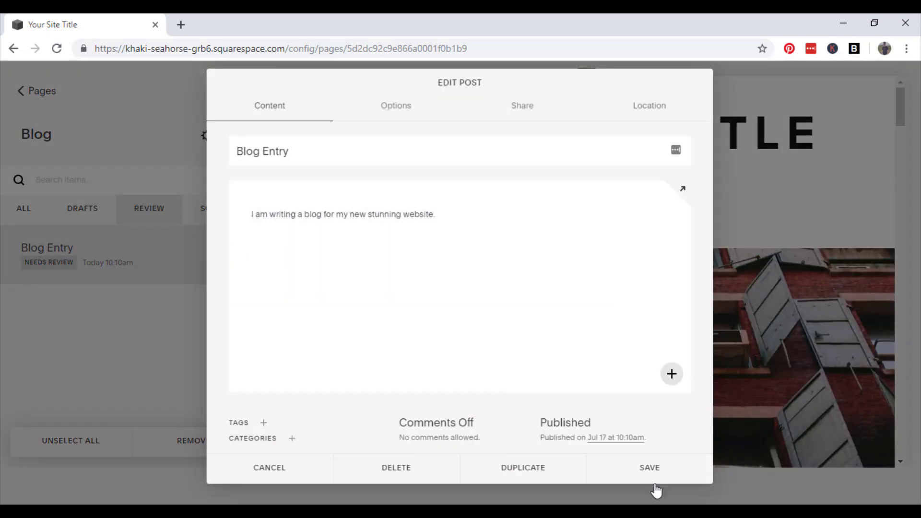
left_click(645, 474)
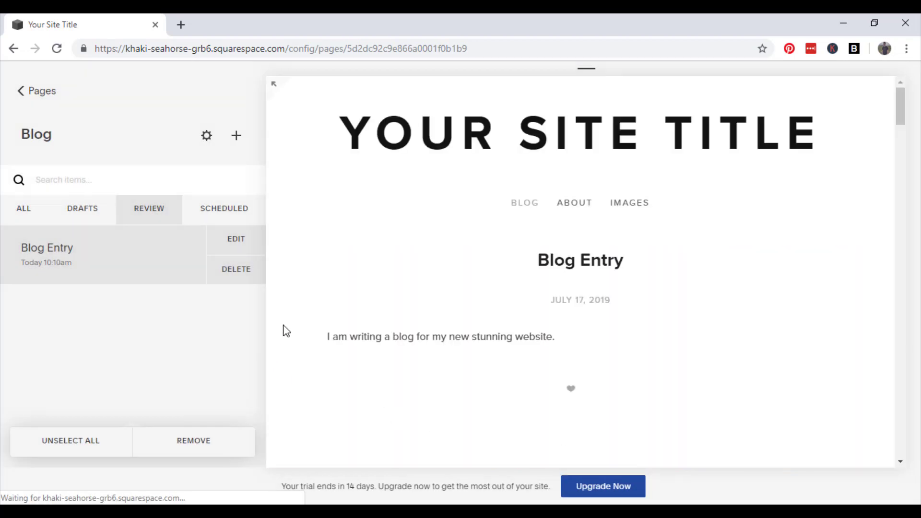
Check the Scheduled filter, then return to the Blog page's post list
left_click(206, 221)
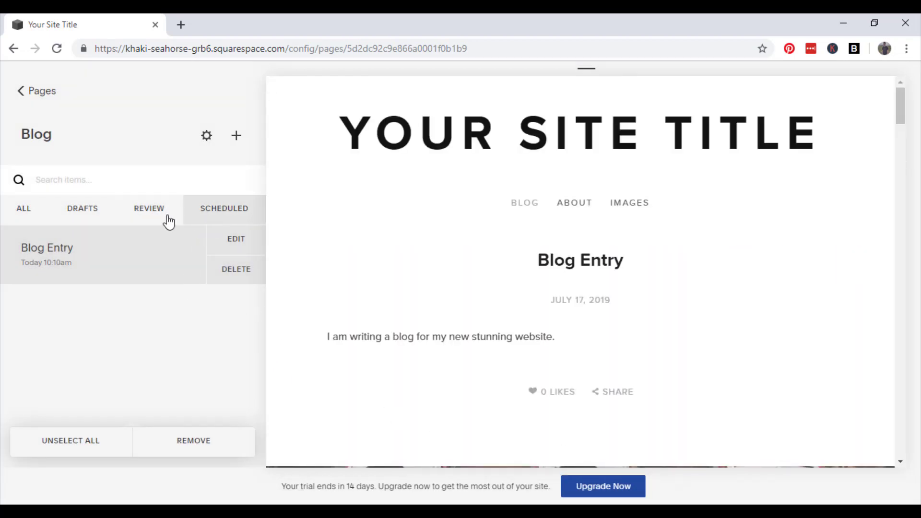
left_click(19, 91)
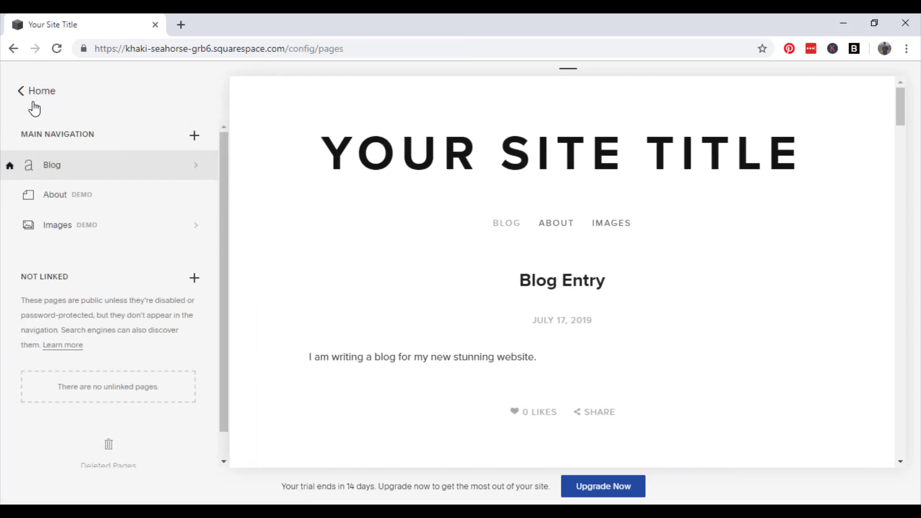
left_click(32, 92)
left_click(484, 427)
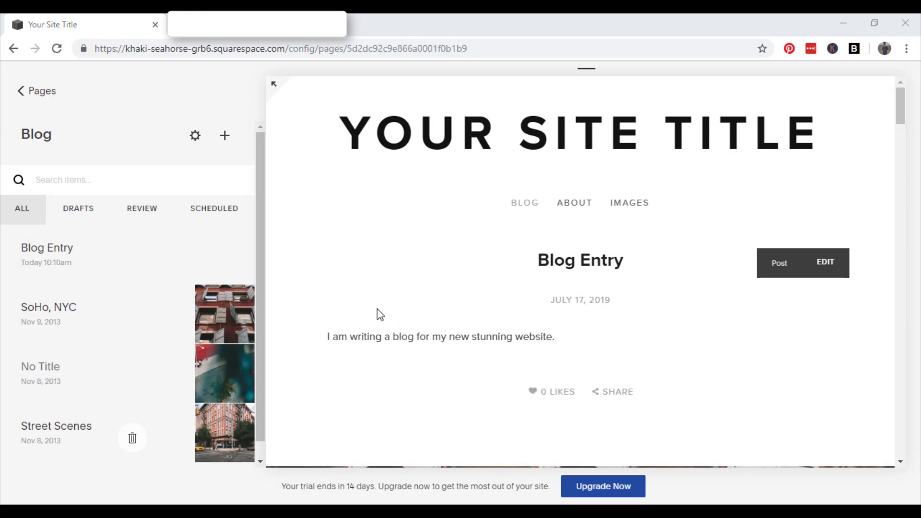
In the Blog settings, try the URL slug 'profiletreeblog', then restore it to 'blog'
left_click(196, 139)
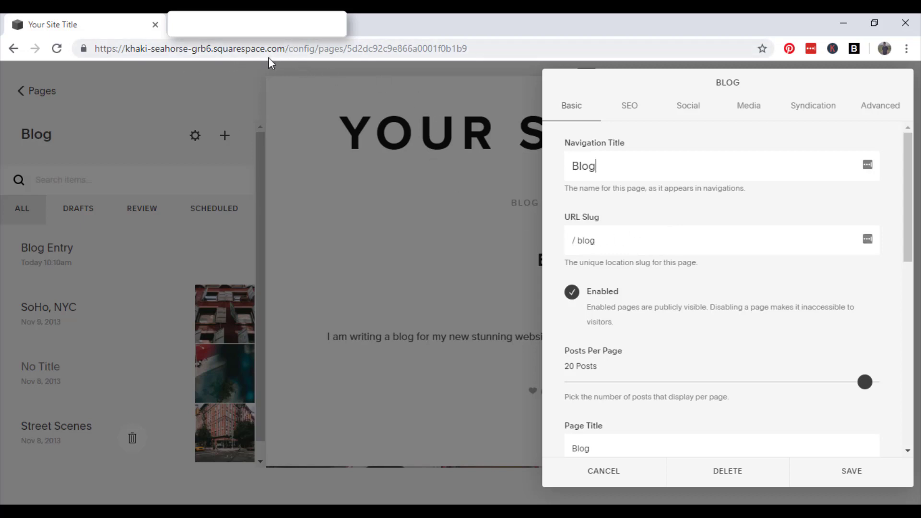
left_click(612, 242)
key("BackSpace")
key("BackSpace")
key("BackSpace")
key("BackSpace")
type("profiletreeblog")
left_click(684, 270)
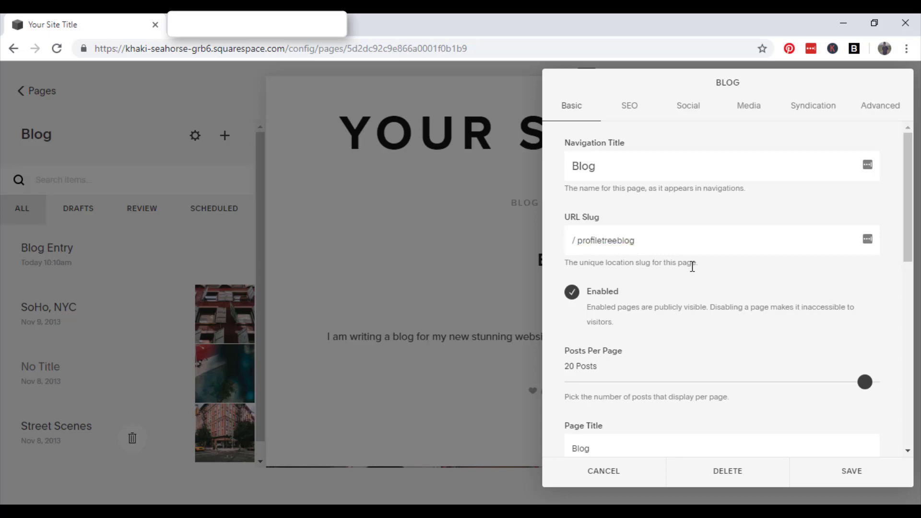
scroll(720, 250, "down", 2)
left_click_drag(669, 174, 576, 173)
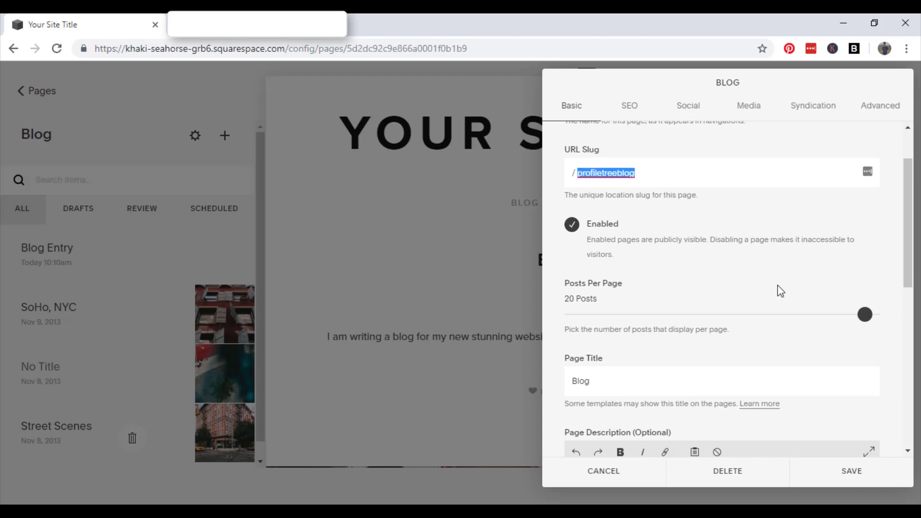
type("blog")
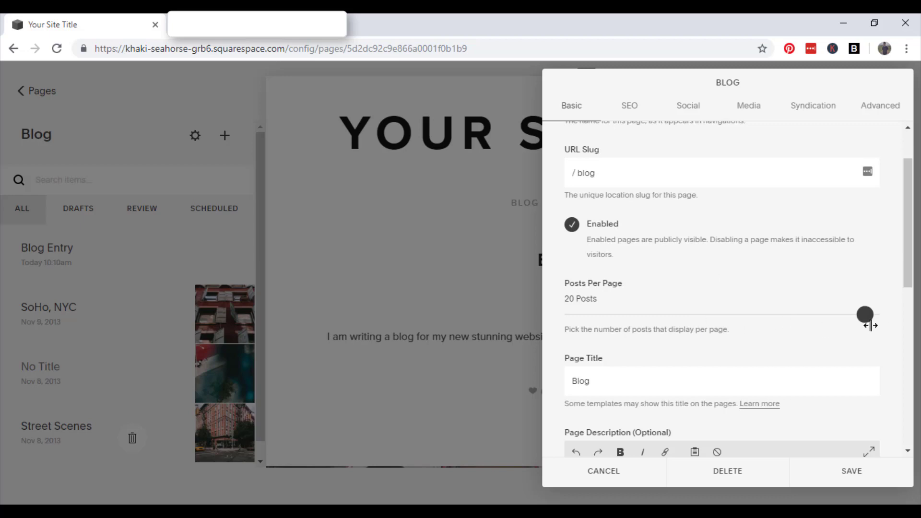
Lower Posts Per Page from 20 to 12
left_click_drag(866, 315, 756, 319)
scroll(811, 329, "down", 1)
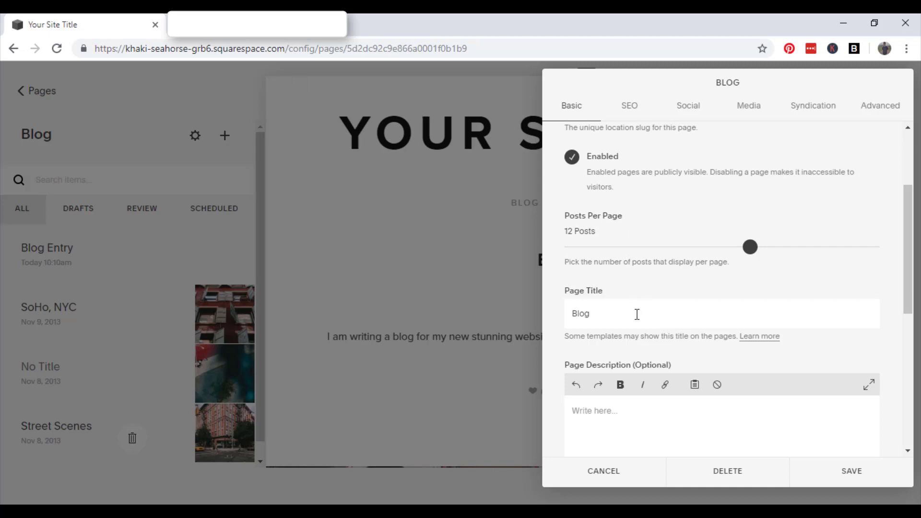
scroll(637, 315, "down", 1)
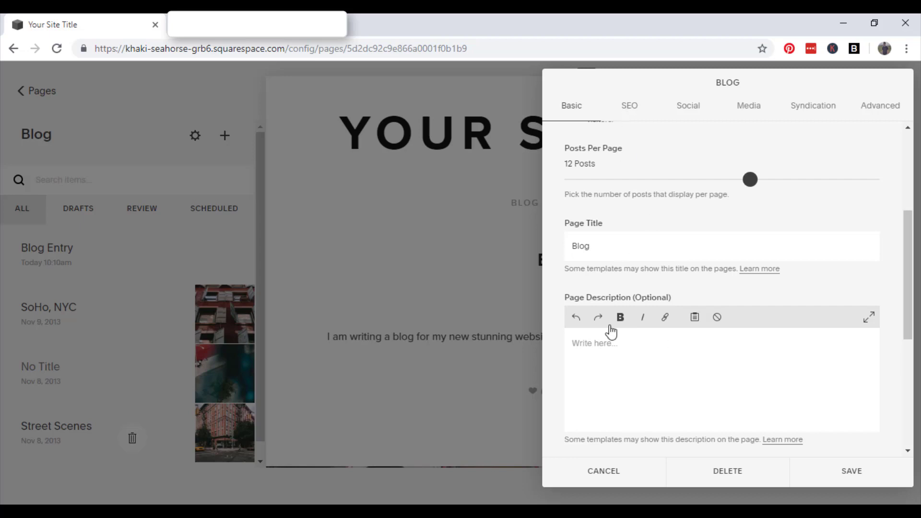
Enter the page description 'Blog entry about golf in the north of Ireland.', fixing 'ireland' via spell-check
left_click(659, 362)
type("Blog entry about golf in the north of ireland.")
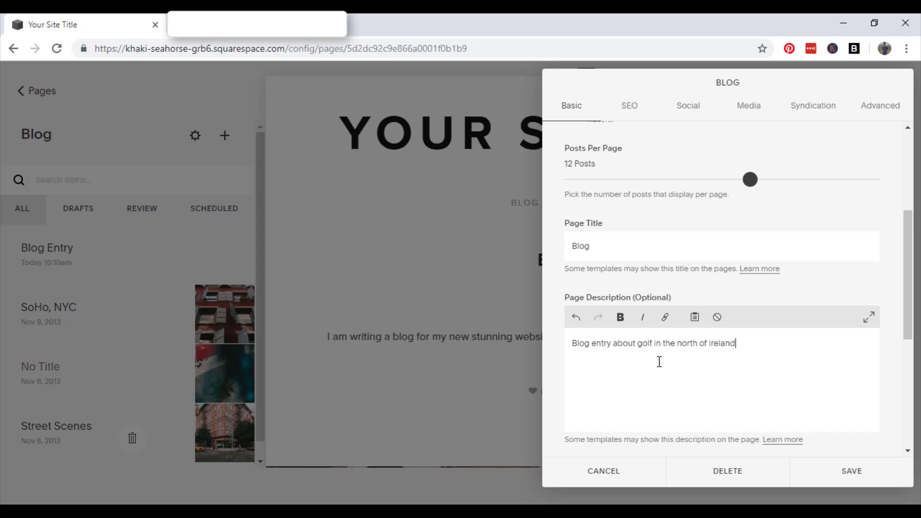
right_click(715, 343)
left_click(768, 116)
In the SEO tab, toggle 'All category pages' and 'All tag pages' on and off, leaving both unchecked
left_click(634, 114)
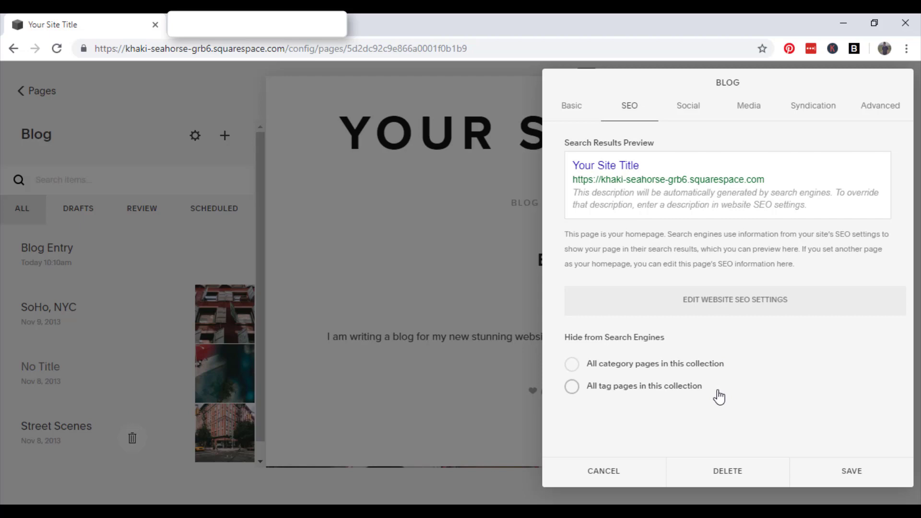
left_click(573, 366)
left_click(572, 389)
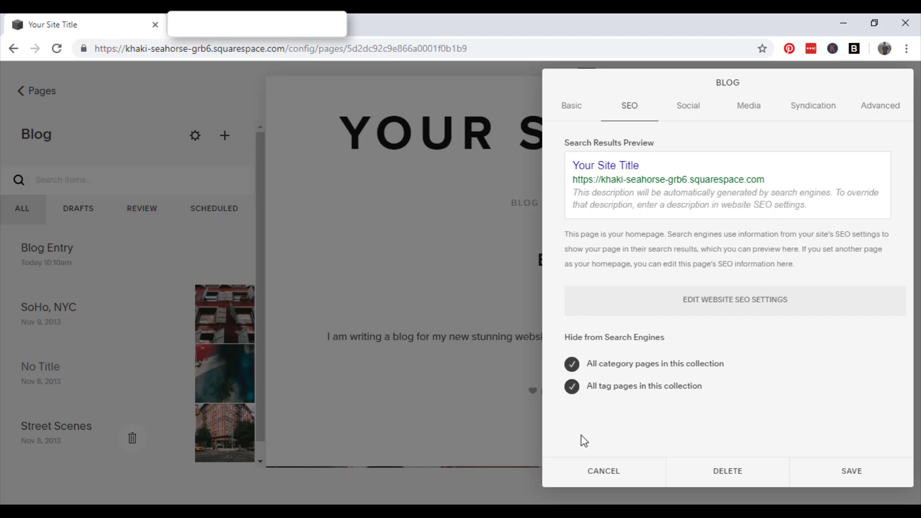
left_click(572, 386)
left_click(572, 363)
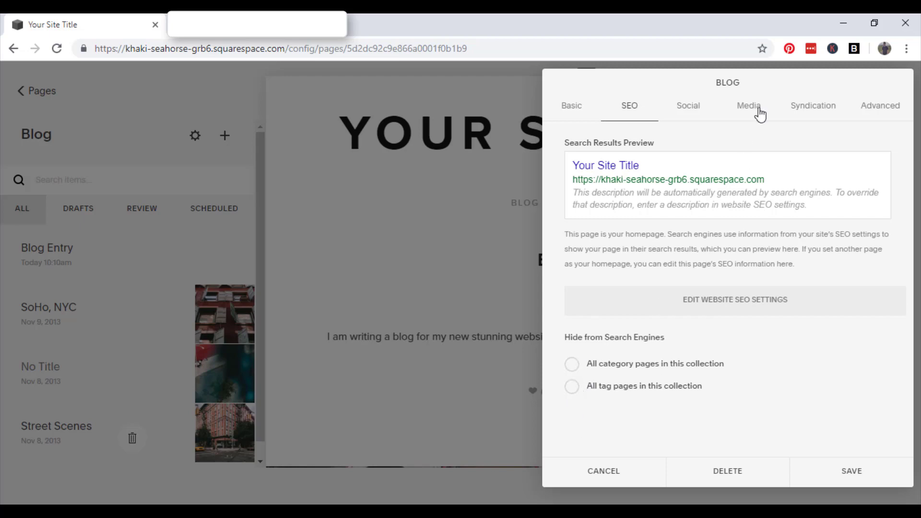
Show the Social tab and scroll to the Alternate Social Sharing Image section
left_click(698, 109)
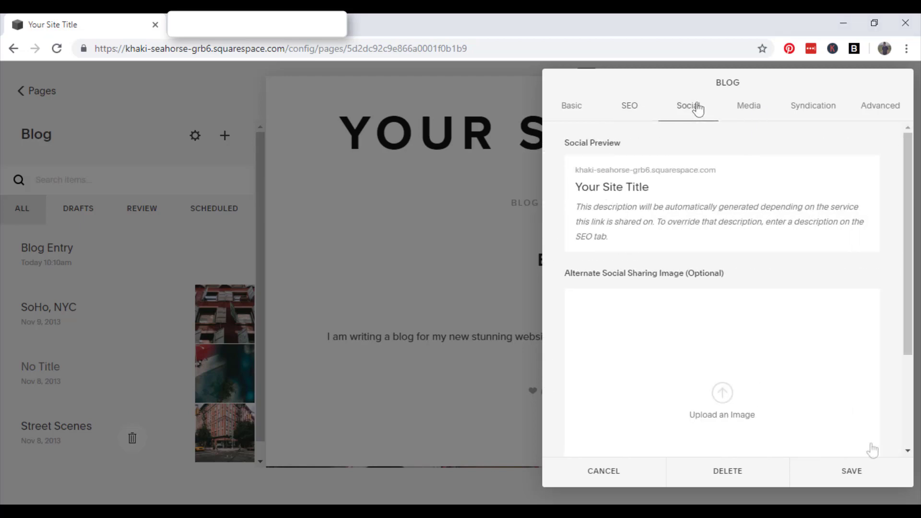
scroll(857, 338, "down", 2)
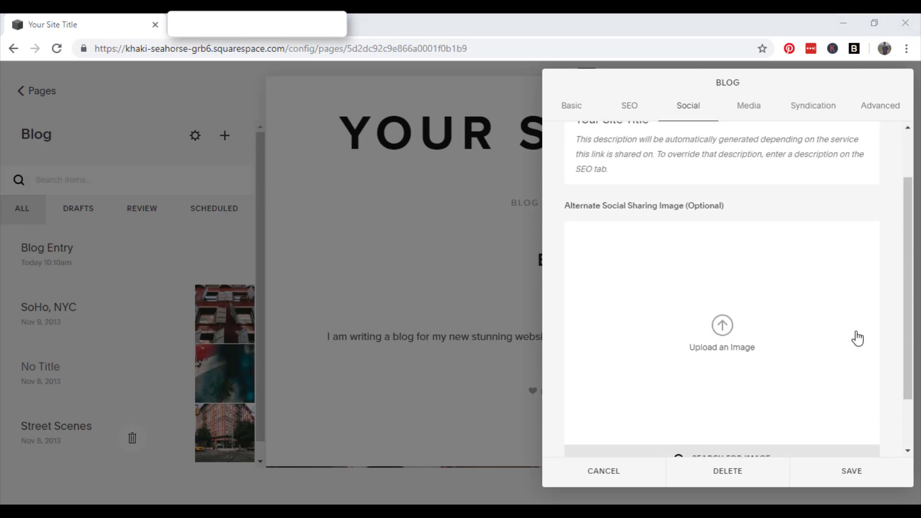
scroll(772, 248, "down", 2)
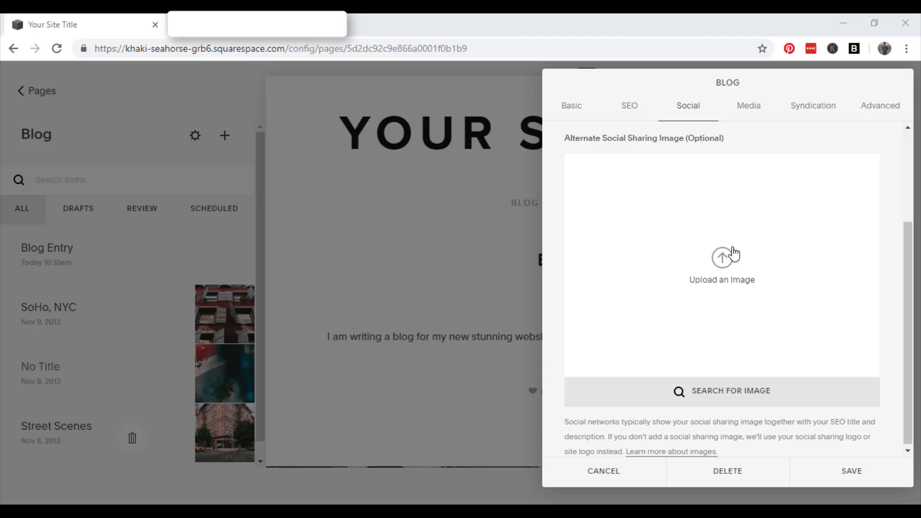
scroll(732, 254, "up", 3)
Look through the Media, Syndication and Advanced tabs, then save the blog settings
left_click(750, 109)
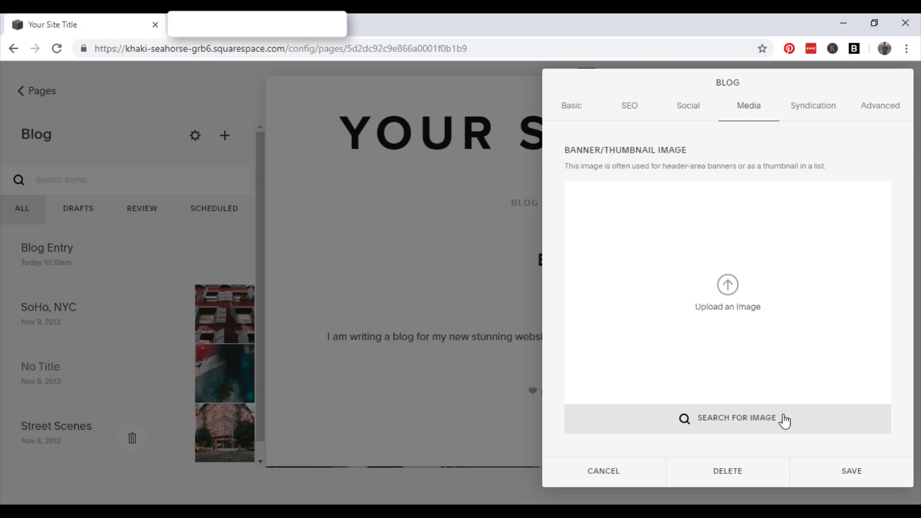
left_click(820, 118)
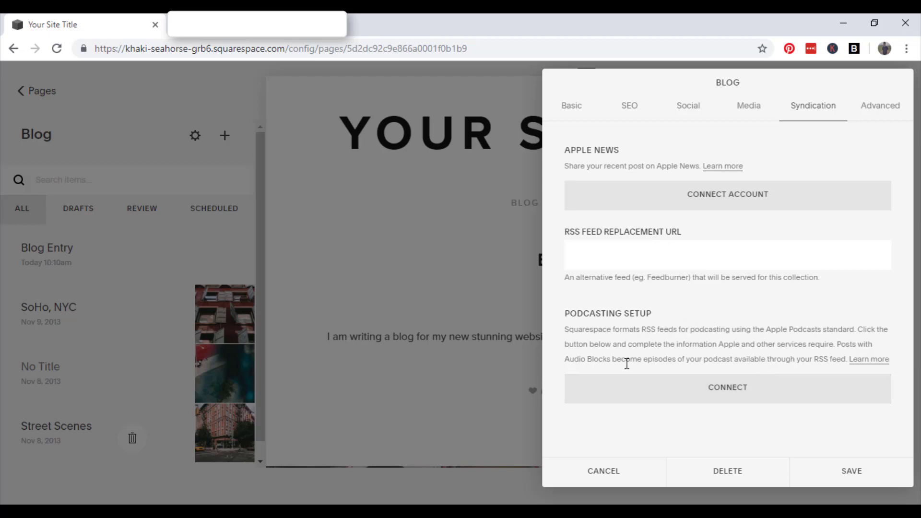
left_click(890, 115)
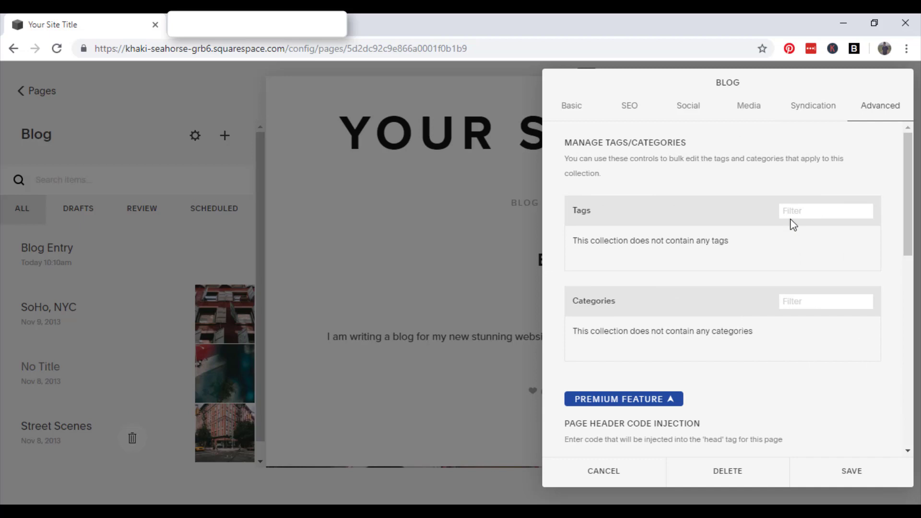
scroll(793, 225, "down", 7)
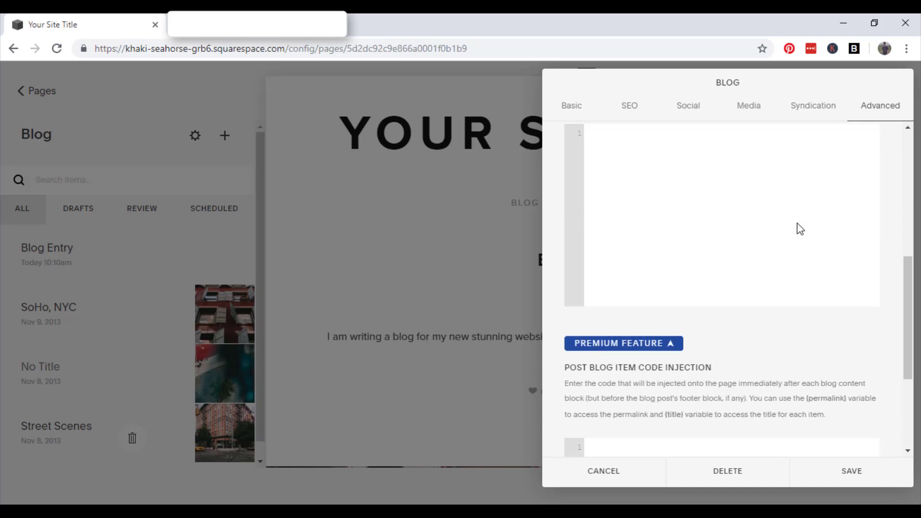
left_click(860, 481)
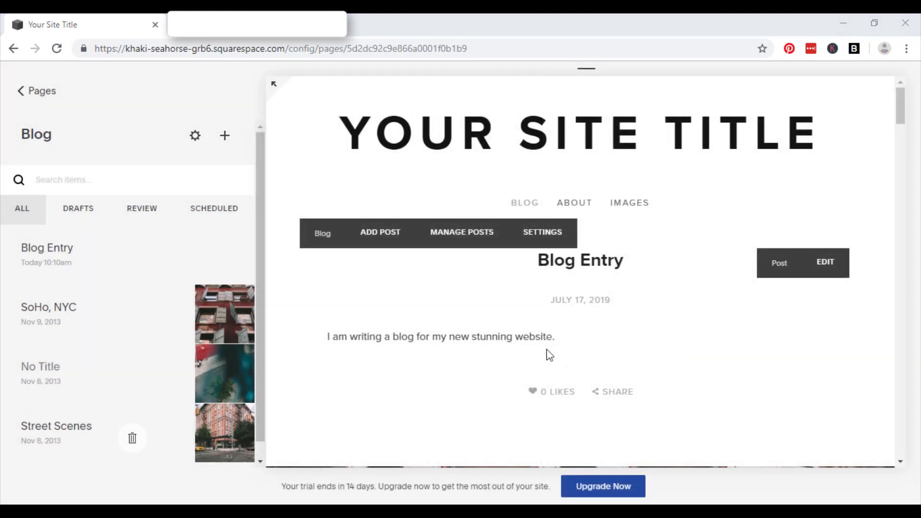
Add a post 'Blog Entry 2' with body 'I am writing a blog for my website. It is the greatest blog website in the world.'
left_click(231, 142)
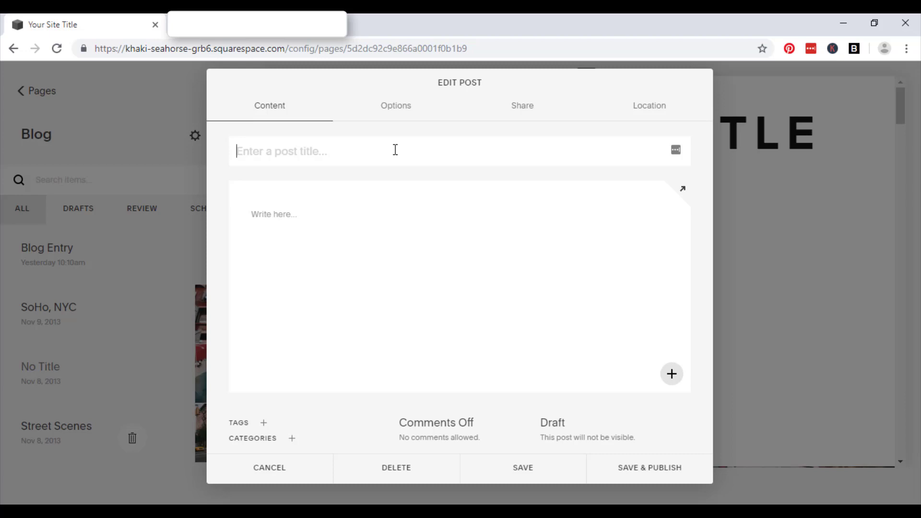
type("Blog Ent")
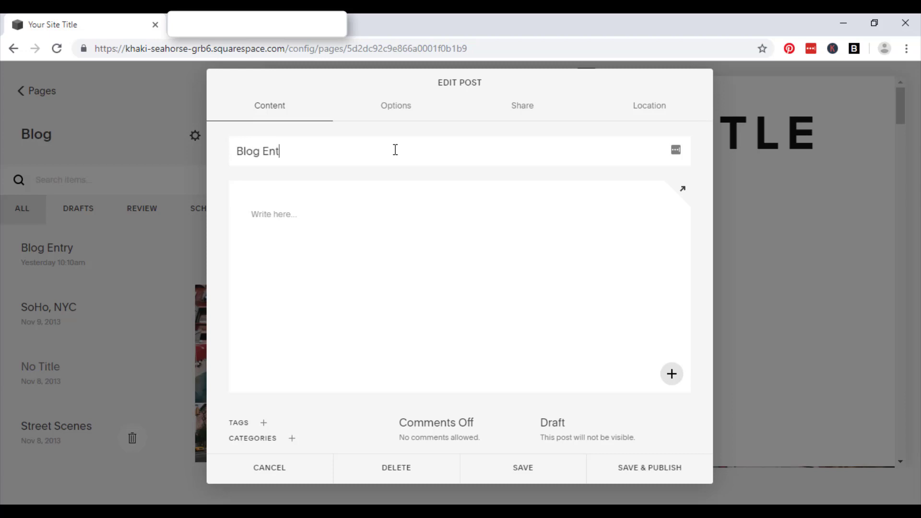
type("ry 2")
left_click(397, 219)
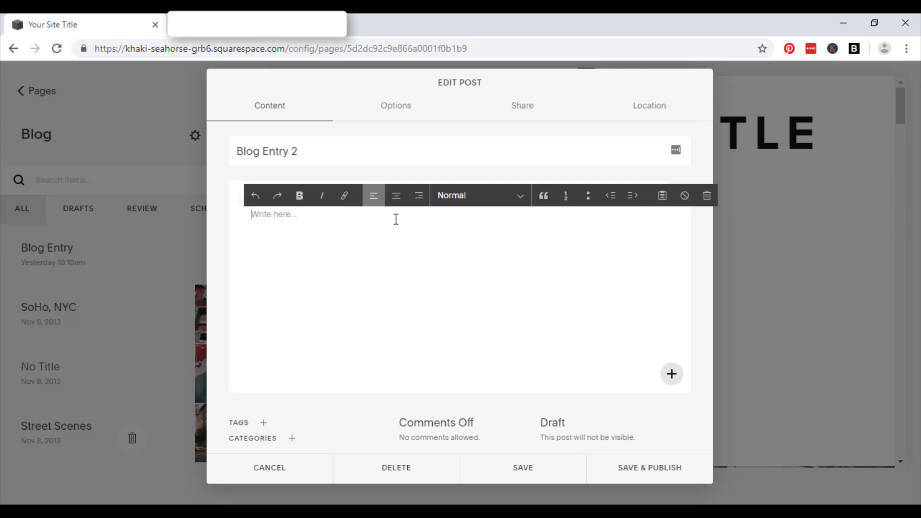
type("I am writing a blog for my web")
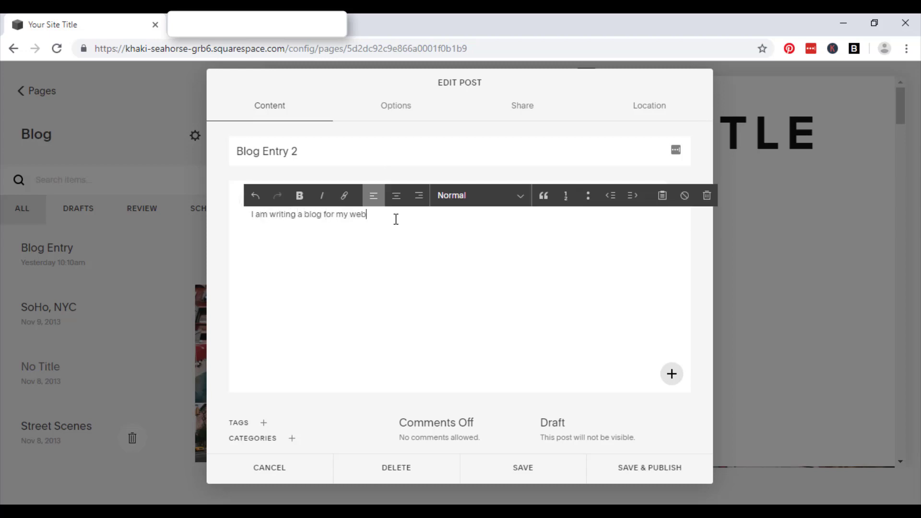
type("site. It is the greatest blog website in the world.")
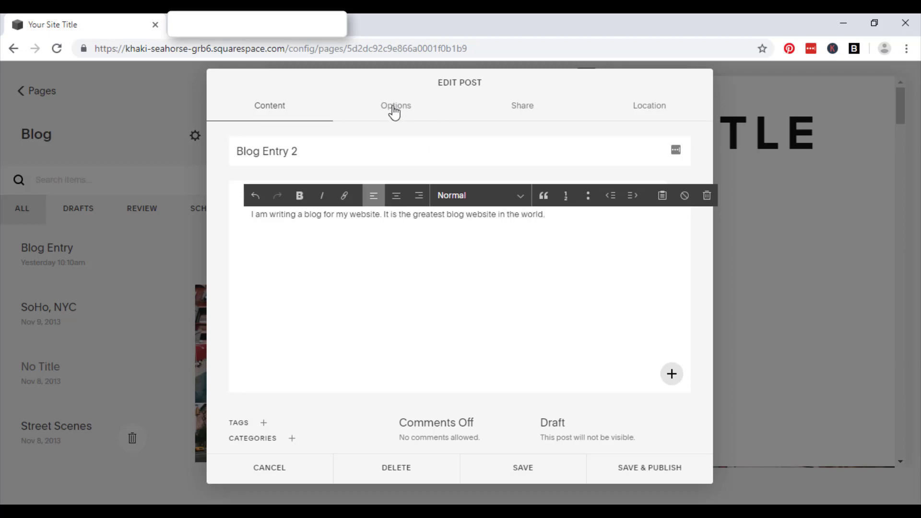
Upload the 'icon 1' golfer photo from Downloads as the post's thumbnail image
left_click(395, 106)
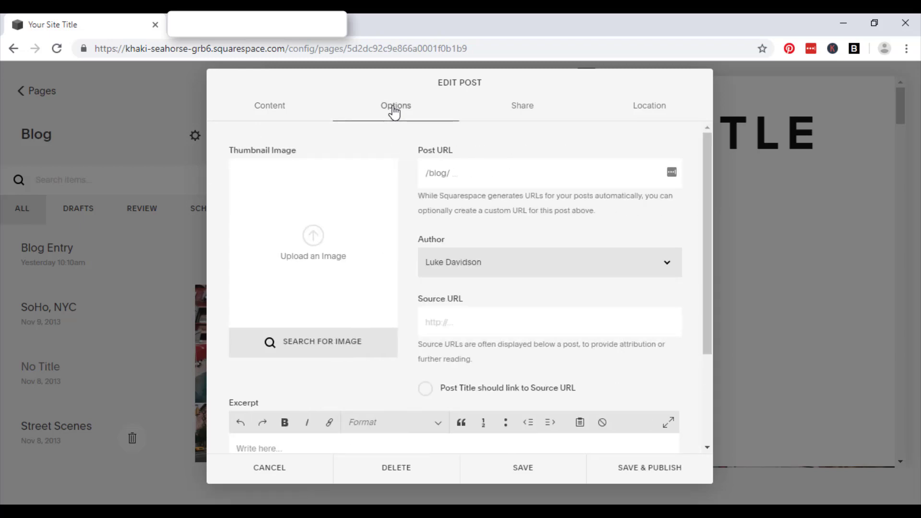
left_click(327, 251)
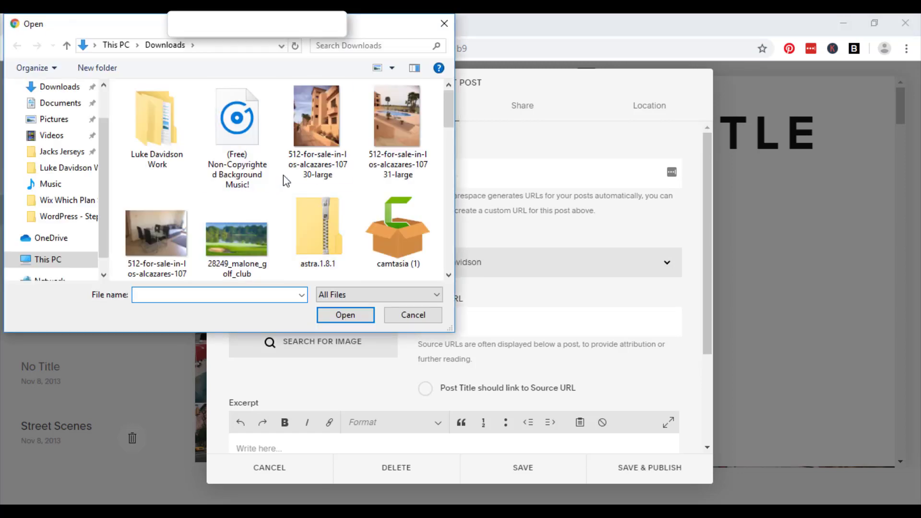
scroll(283, 178, "down", 7)
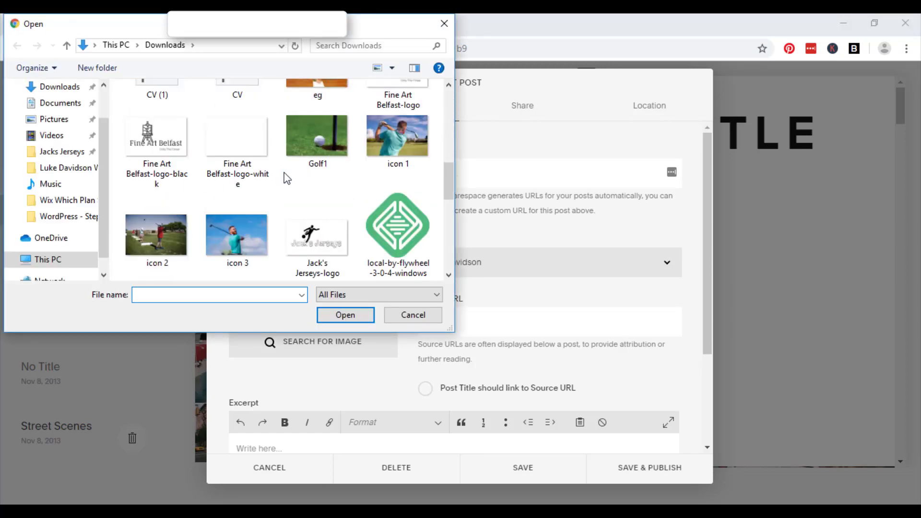
left_click(406, 142)
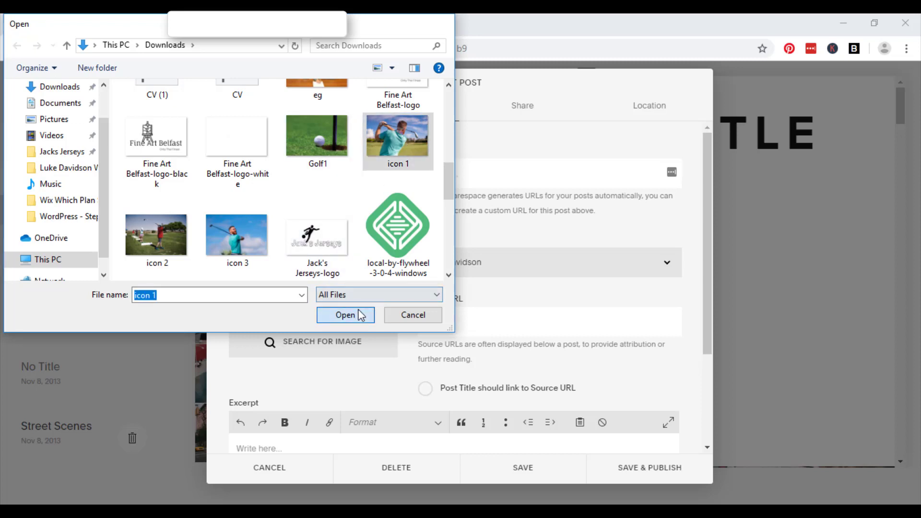
left_click(355, 314)
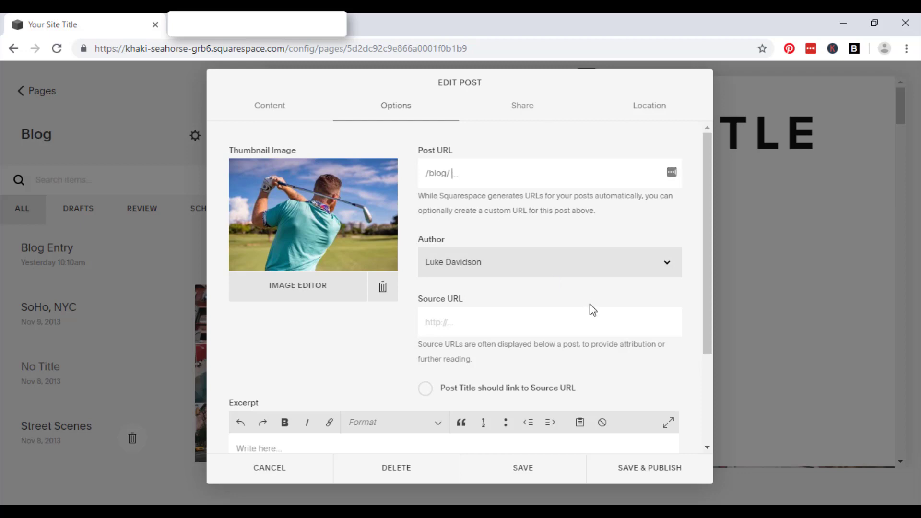
Scroll through the post's options down to the Share settings
scroll(593, 310, "down", 2)
scroll(543, 258, "up", 2)
scroll(547, 321, "down", 2)
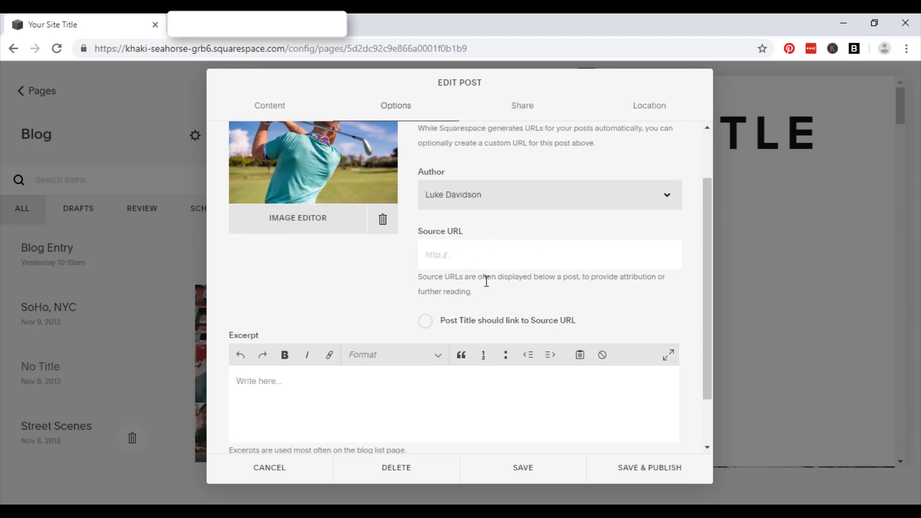
scroll(550, 244, "down", 1)
scroll(550, 238, "down", 1)
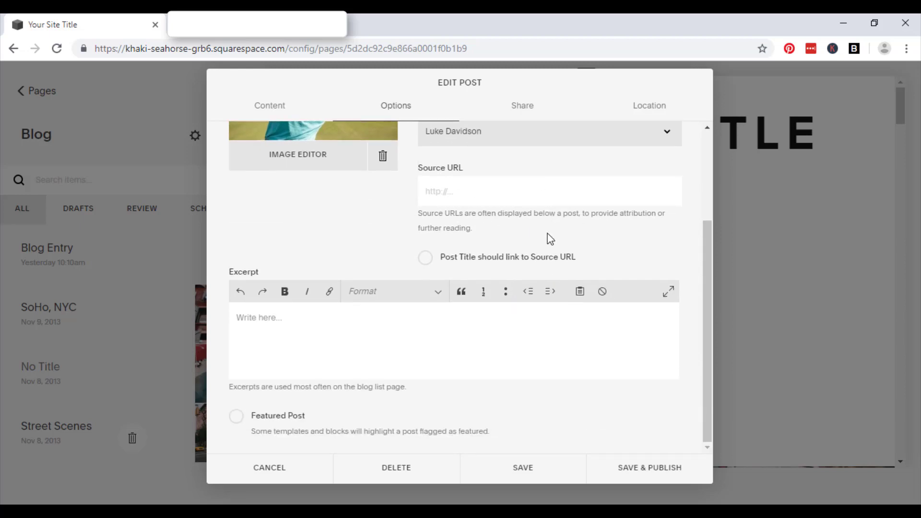
scroll(550, 239, "up", 4)
Set the post's location to business 'Profile Tree' with its Springfield Road street address in Belfast, United Kingdom
left_click(514, 115)
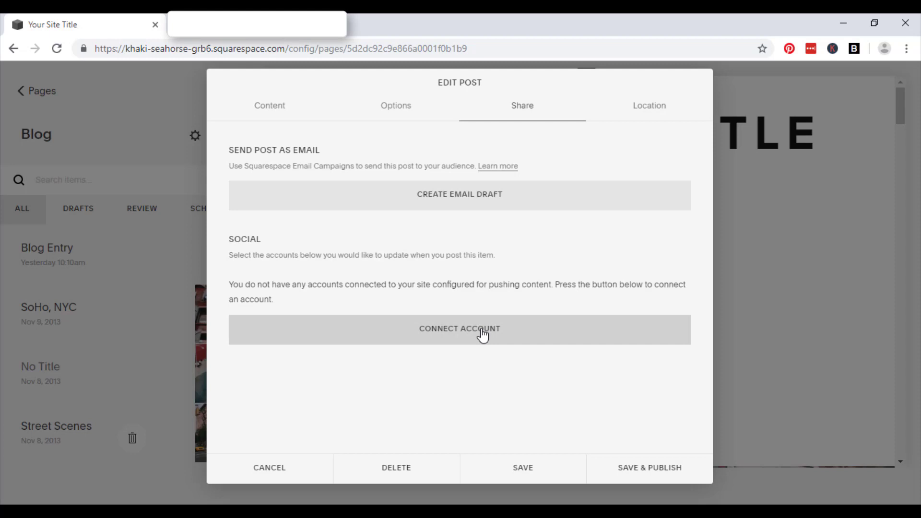
left_click(654, 113)
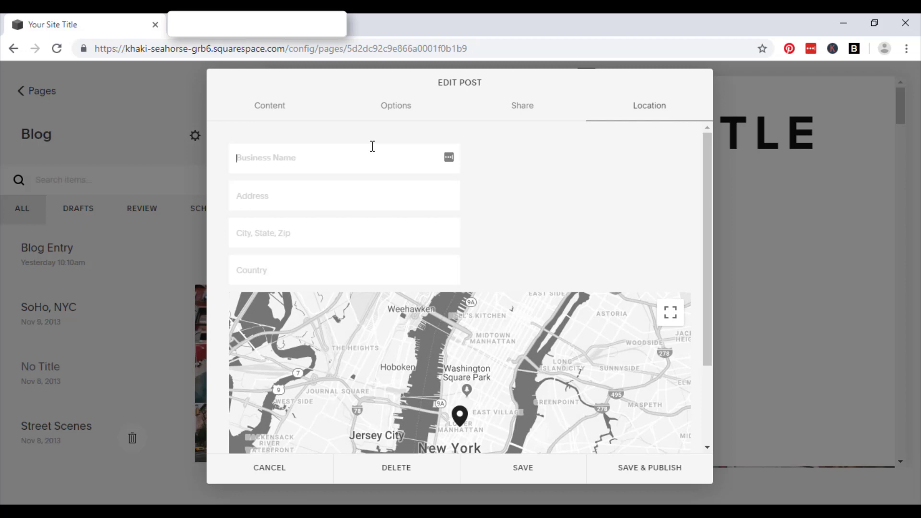
key("Tab")
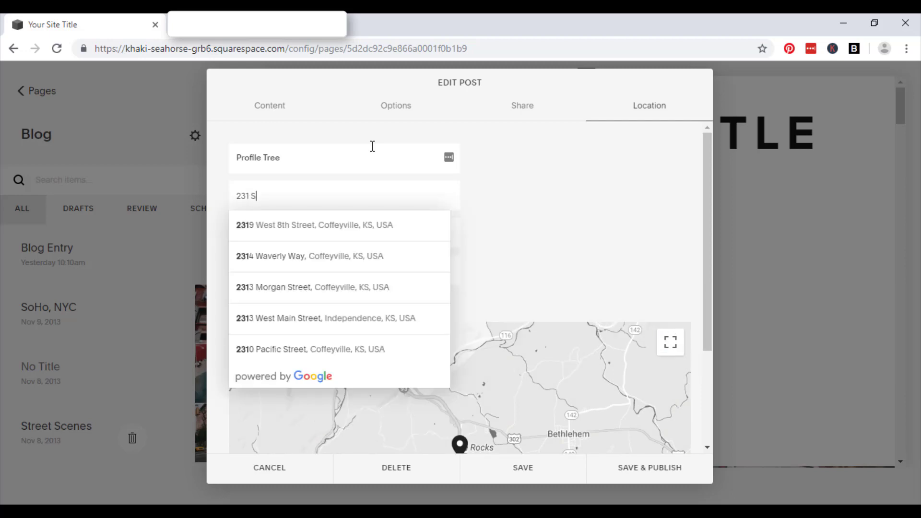
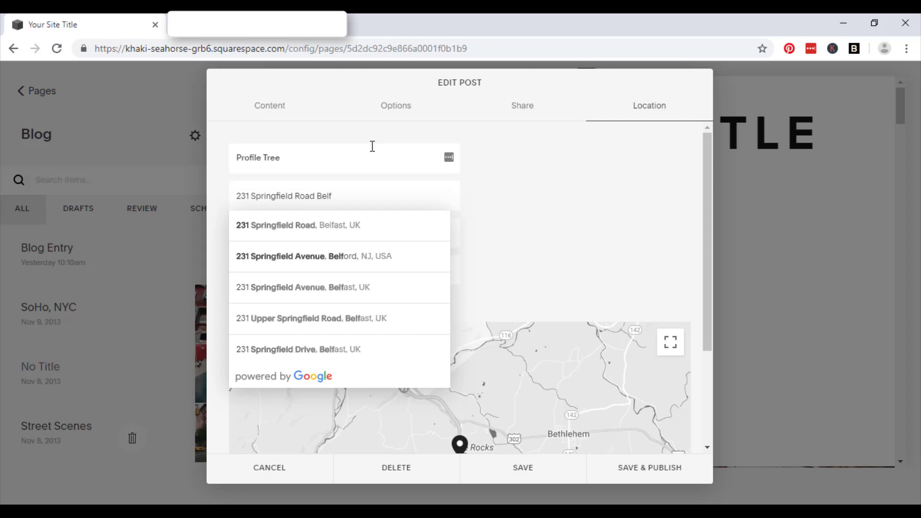
left_click(349, 223)
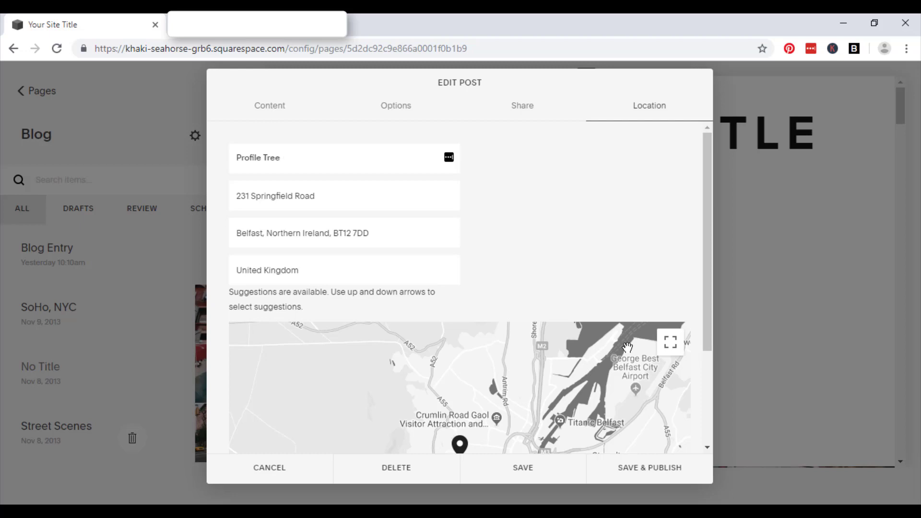
left_click_drag(711, 243, 708, 343)
Save Blog Entry 2 with its Belfast location from the Edit Post dialog
left_click(523, 469)
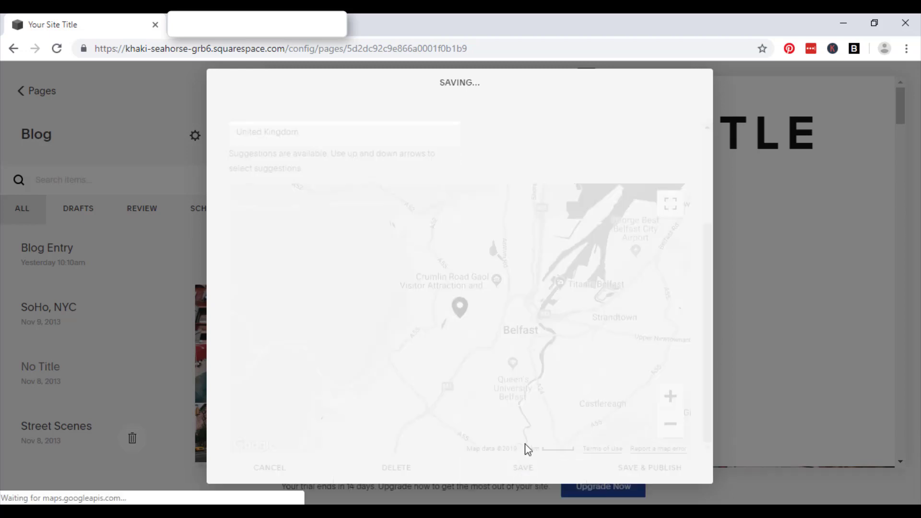